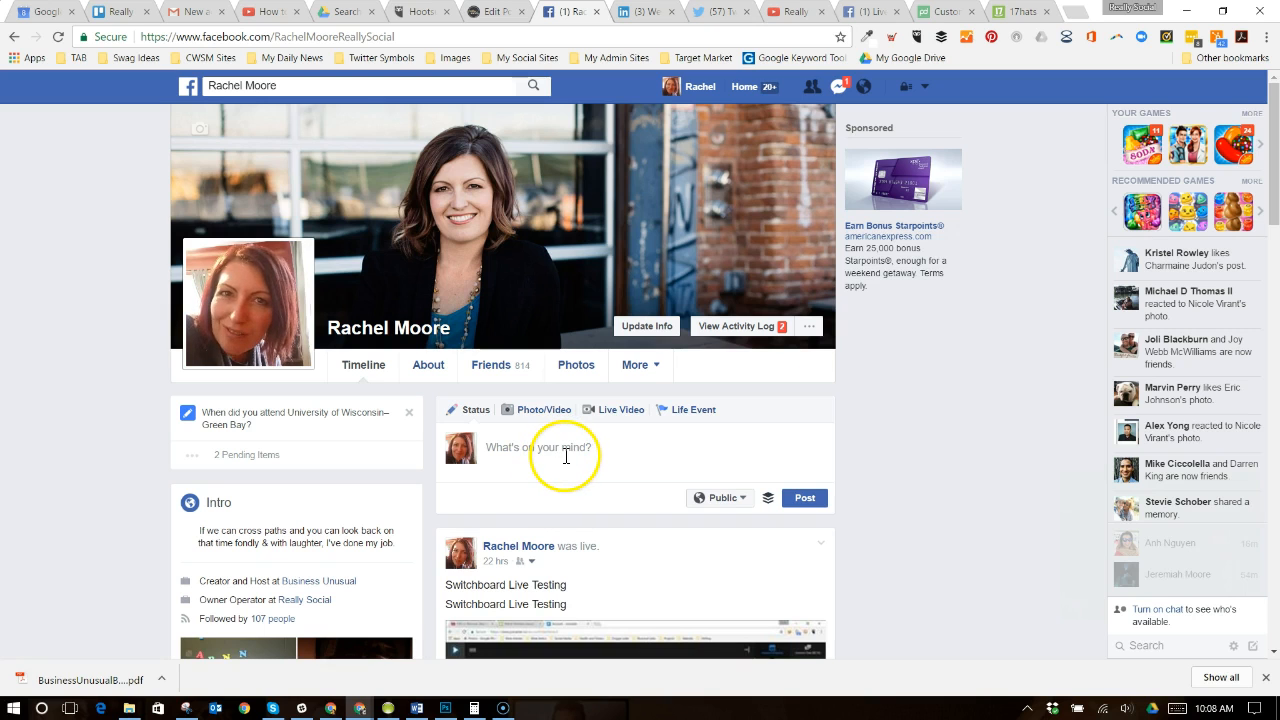
- Start a status post on the personal timeline and view the full list of audience options for it
click(564, 454)
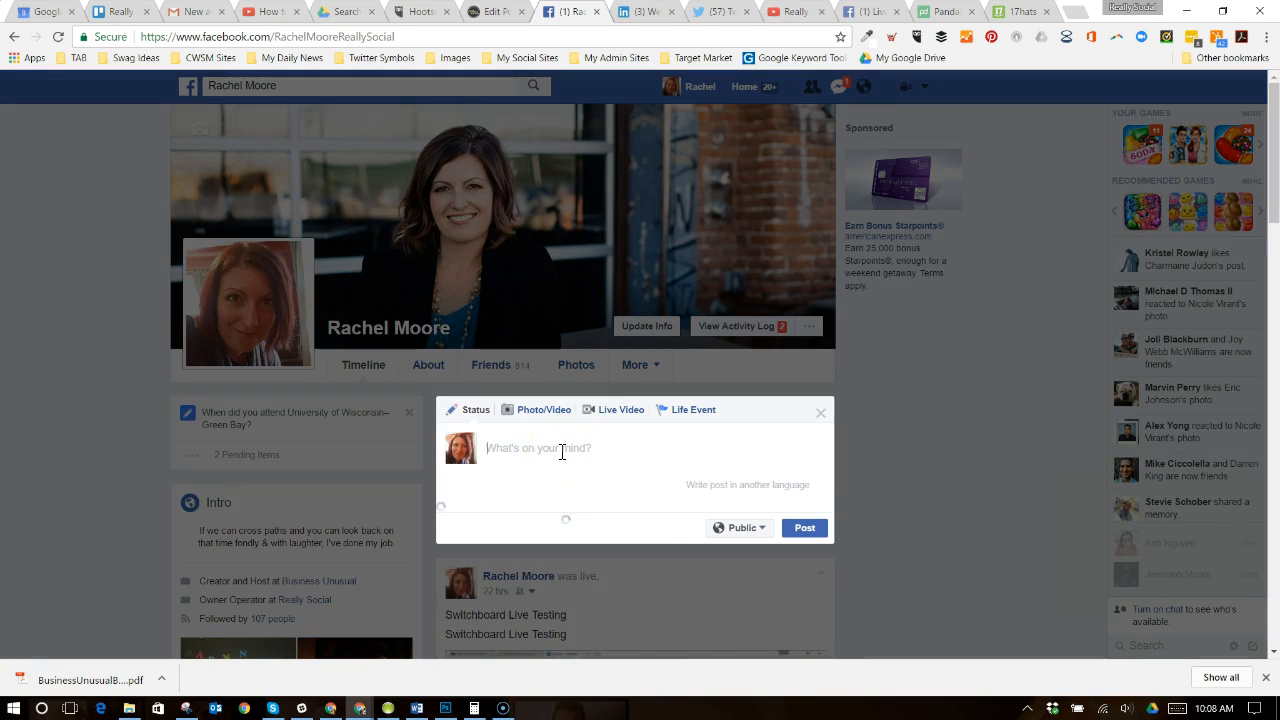
click(578, 451)
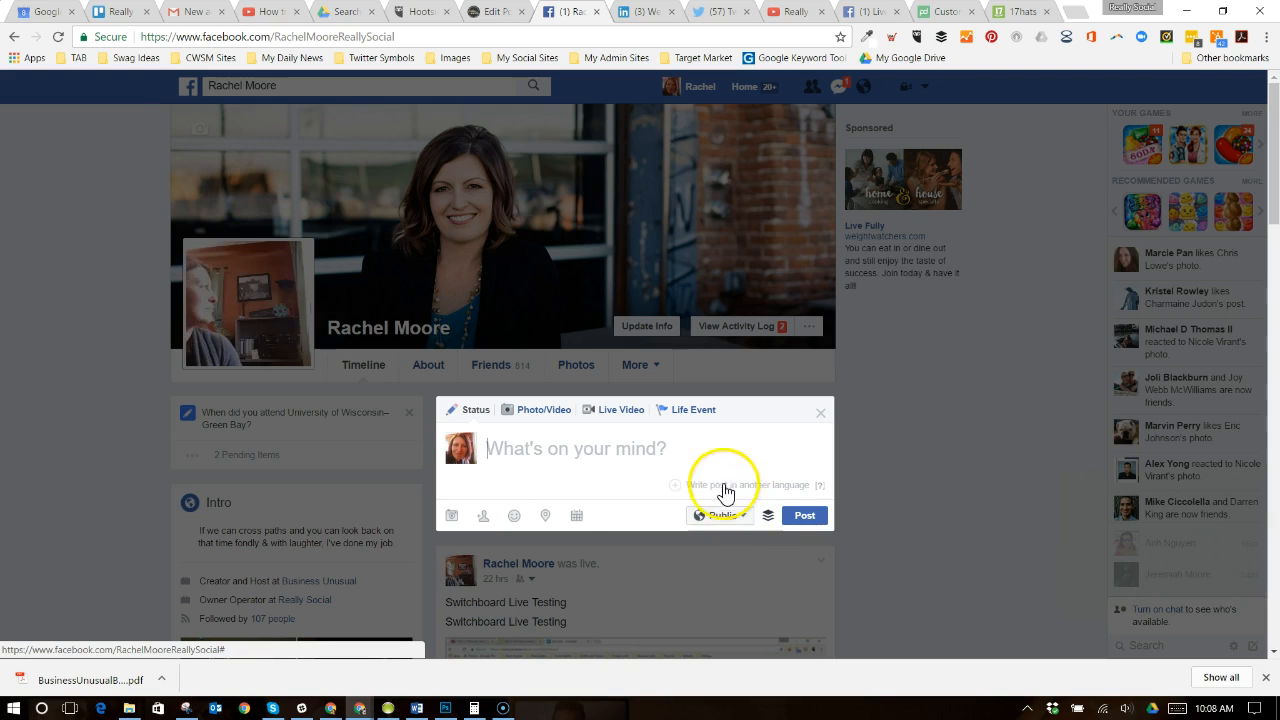
click(745, 520)
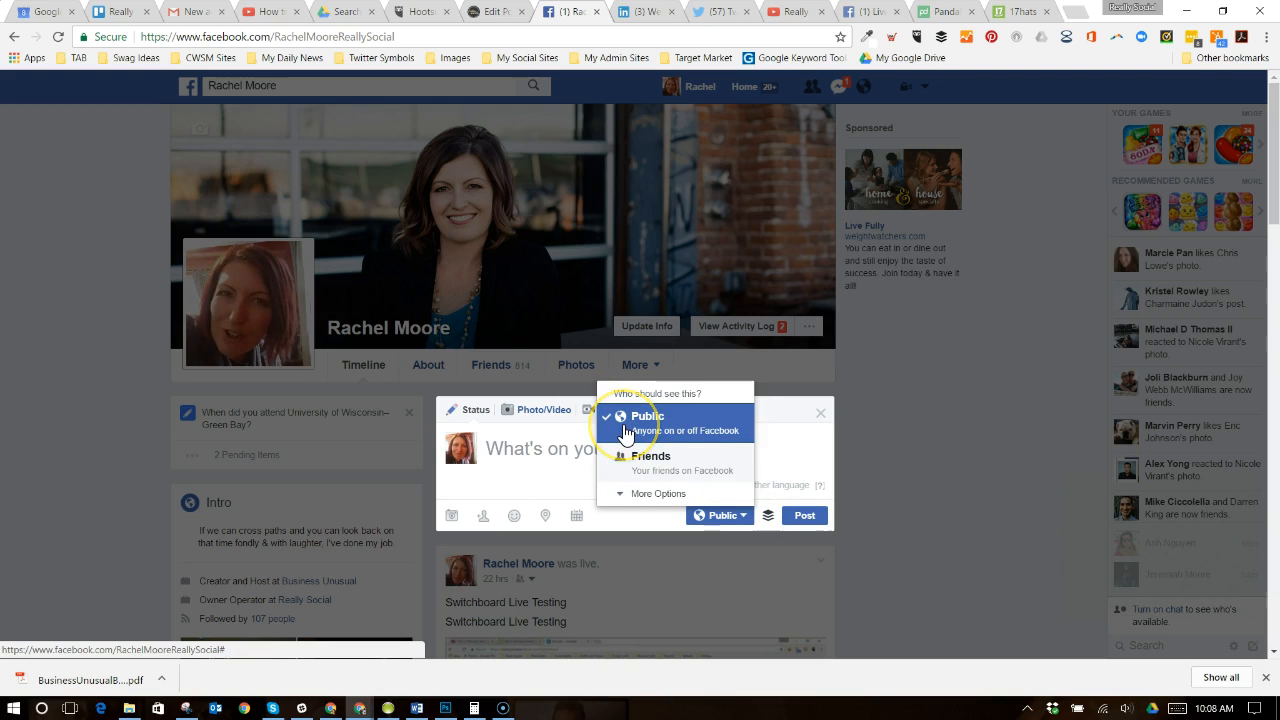
click(653, 494)
click(660, 318)
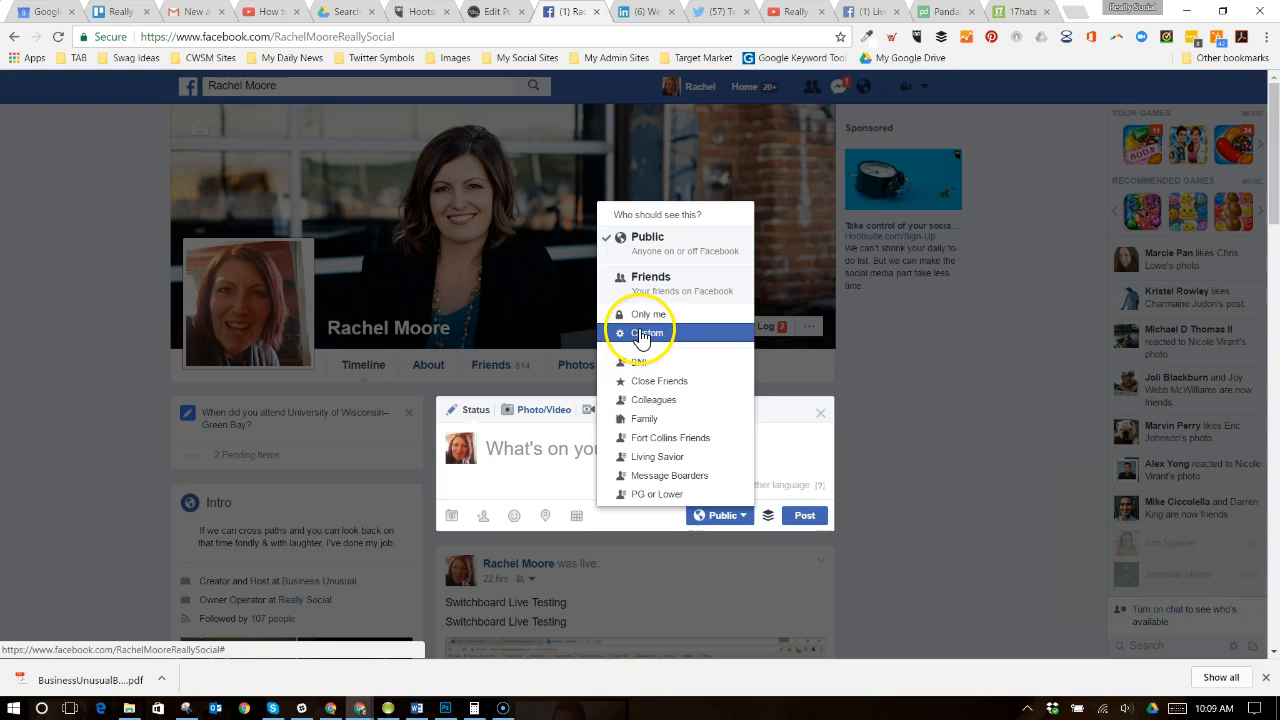
- Try a custom privacy setting that shares the post with Friends of friends instead of Friends, and discard the post
click(643, 335)
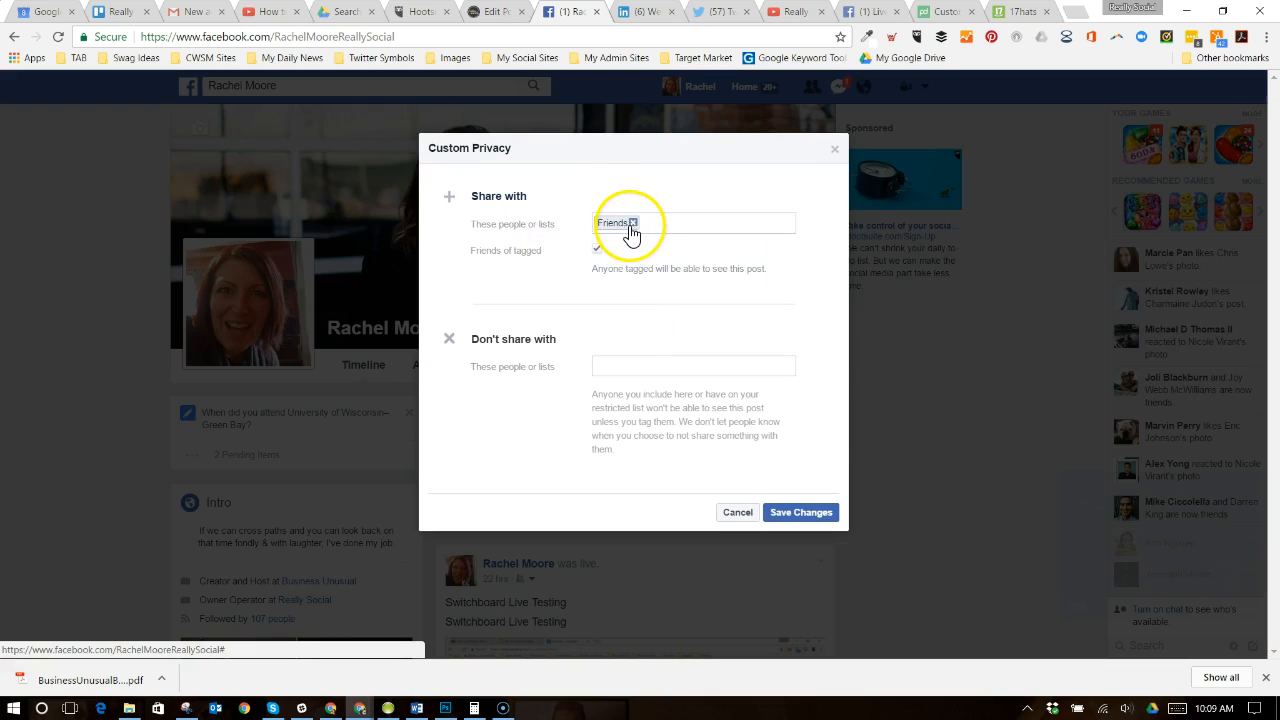
click(635, 224)
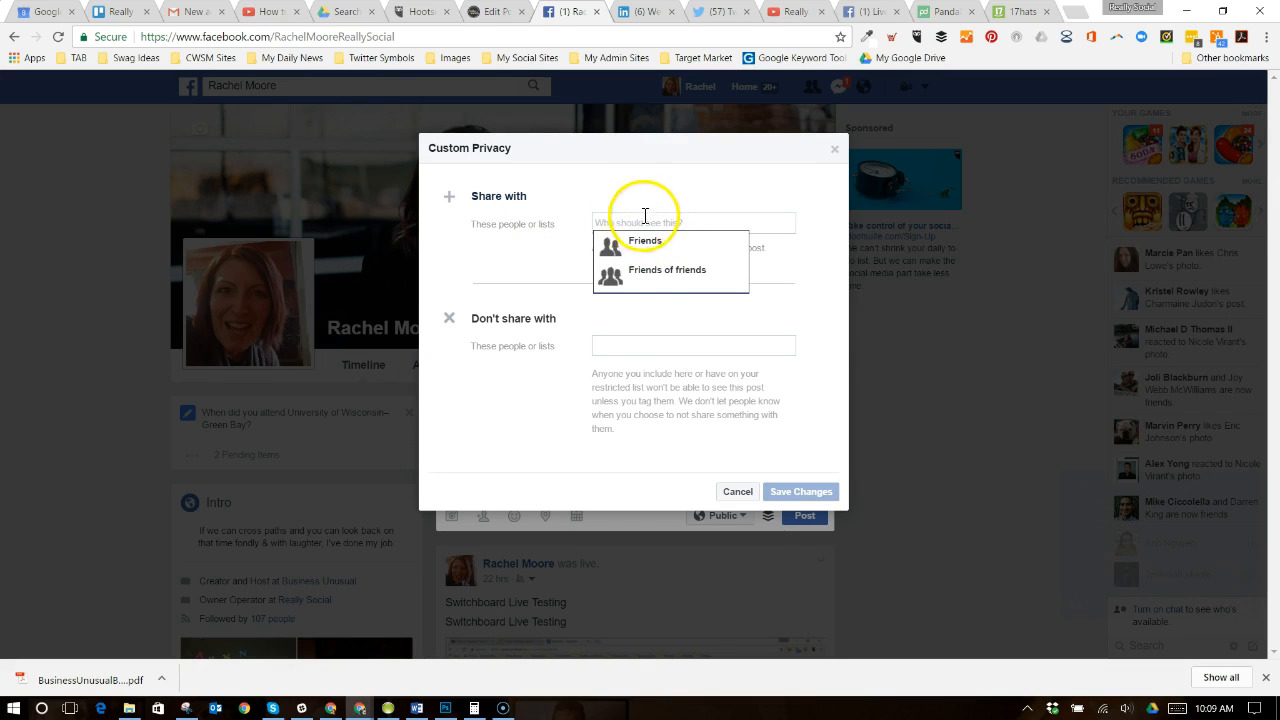
click(638, 274)
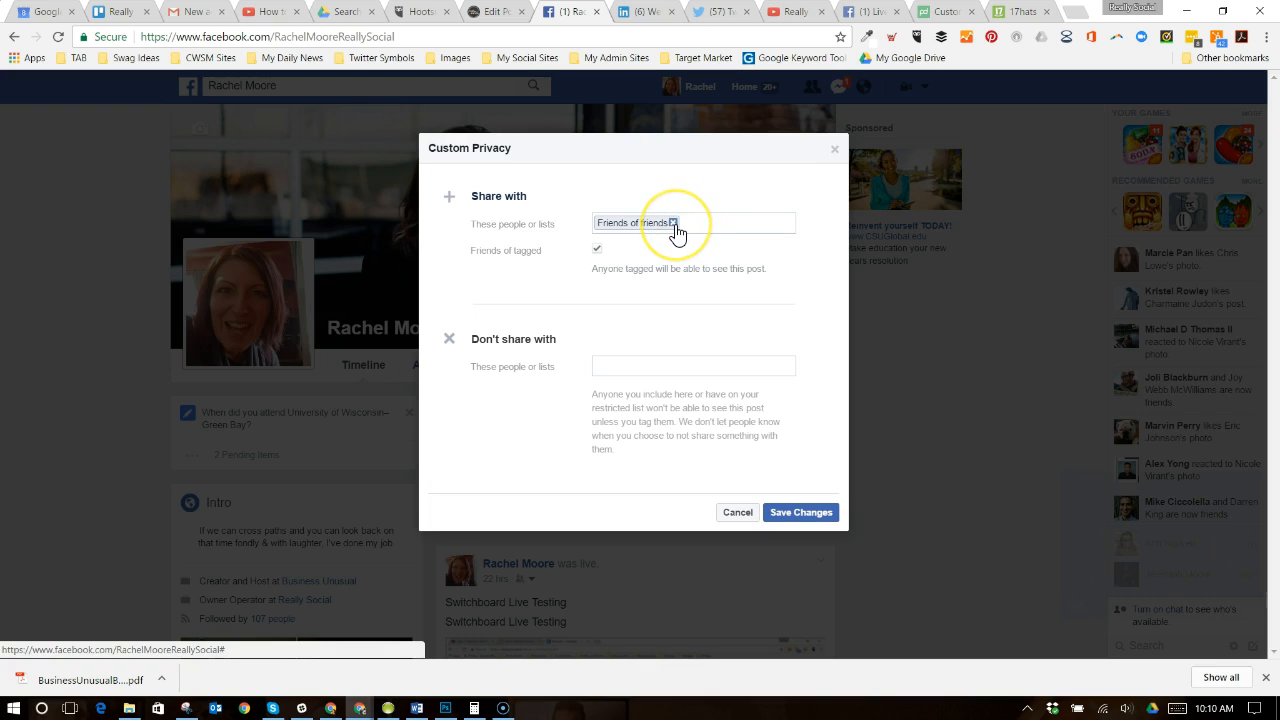
click(698, 231)
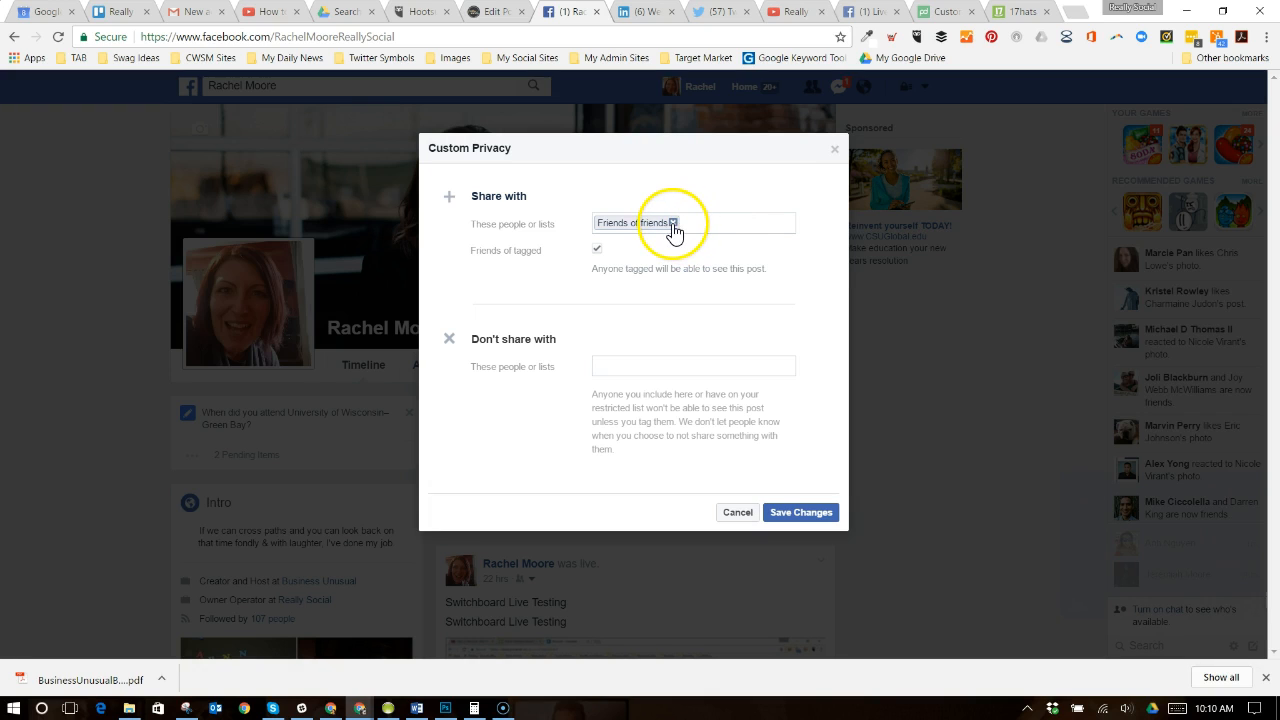
click(653, 366)
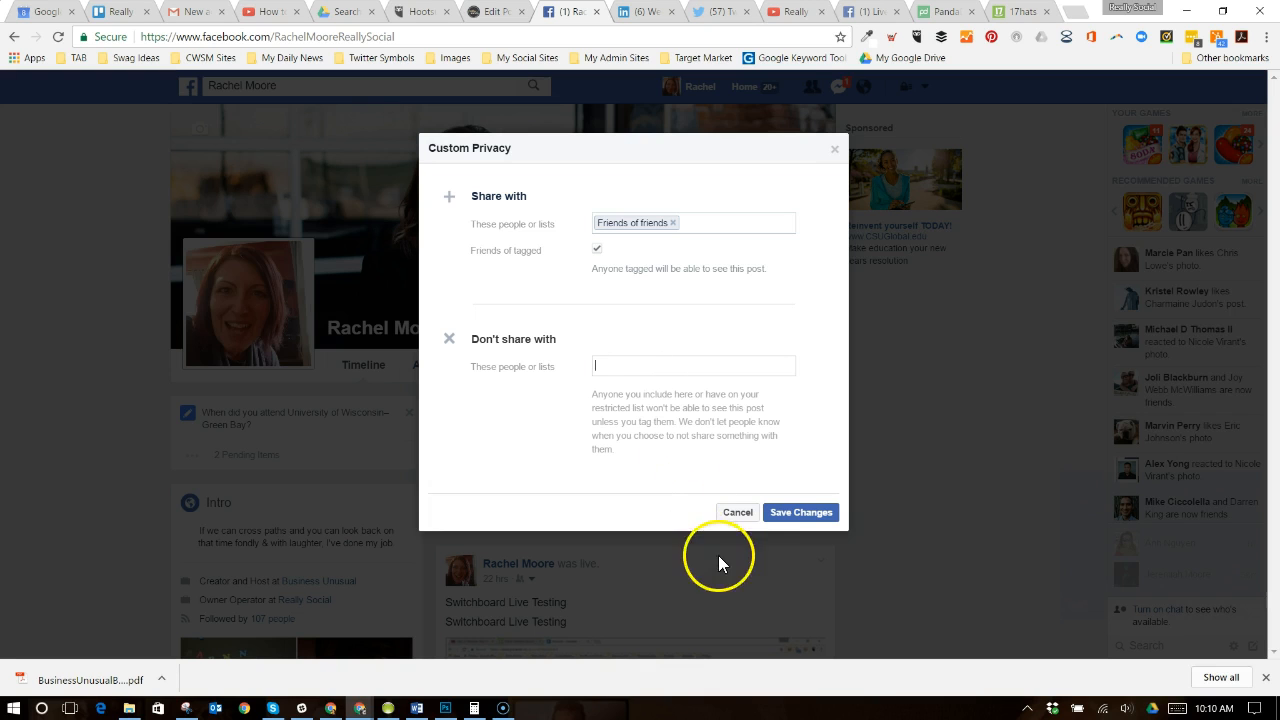
click(737, 512)
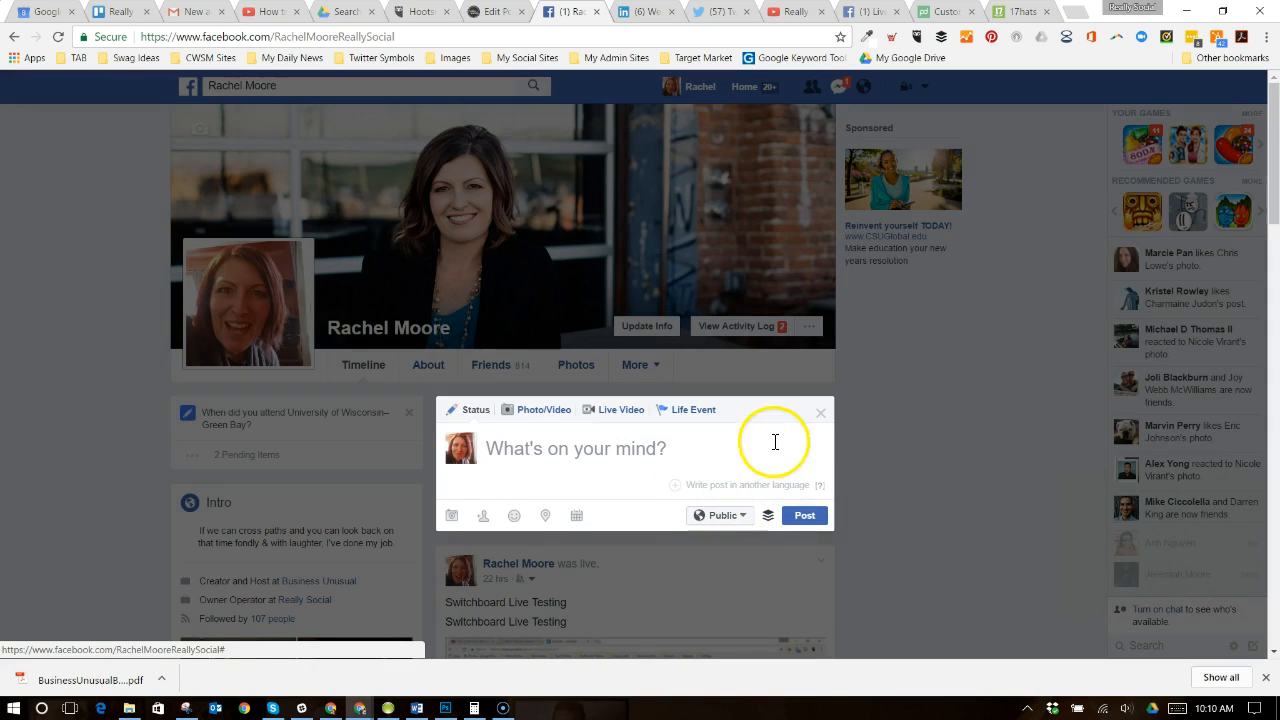
click(820, 413)
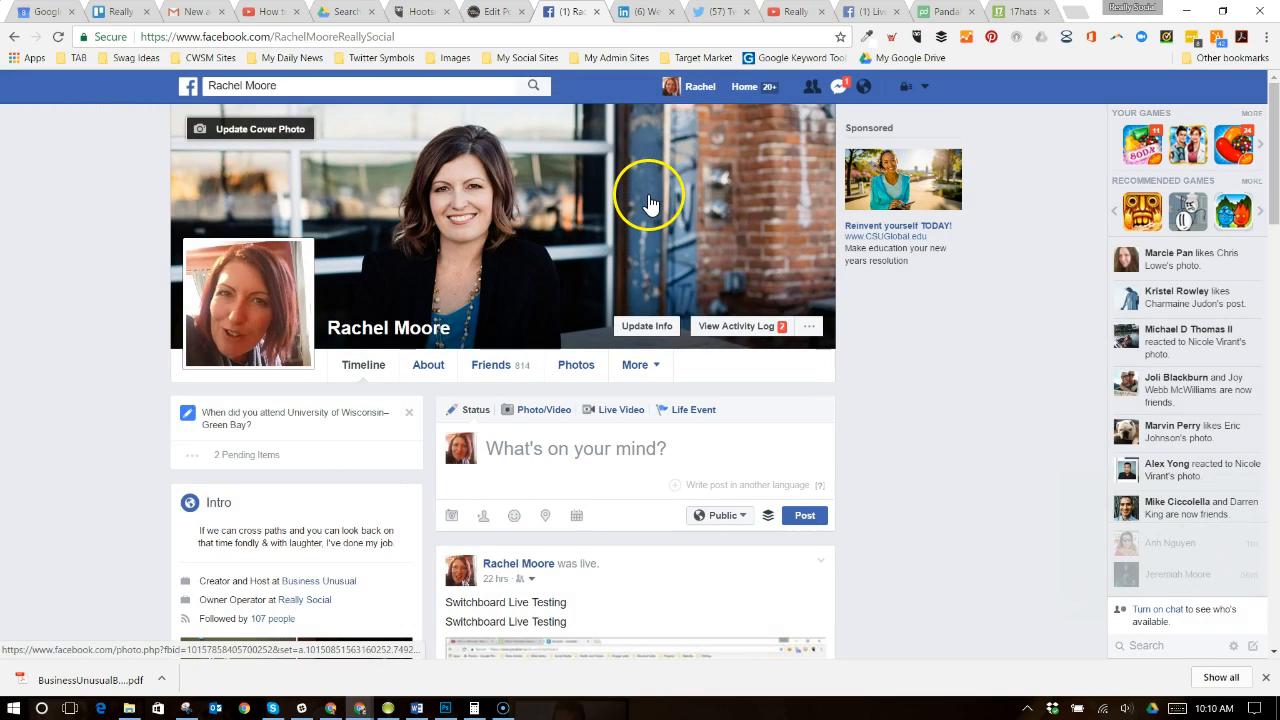
- Open the Really Social business page through its Business Manager account
click(926, 90)
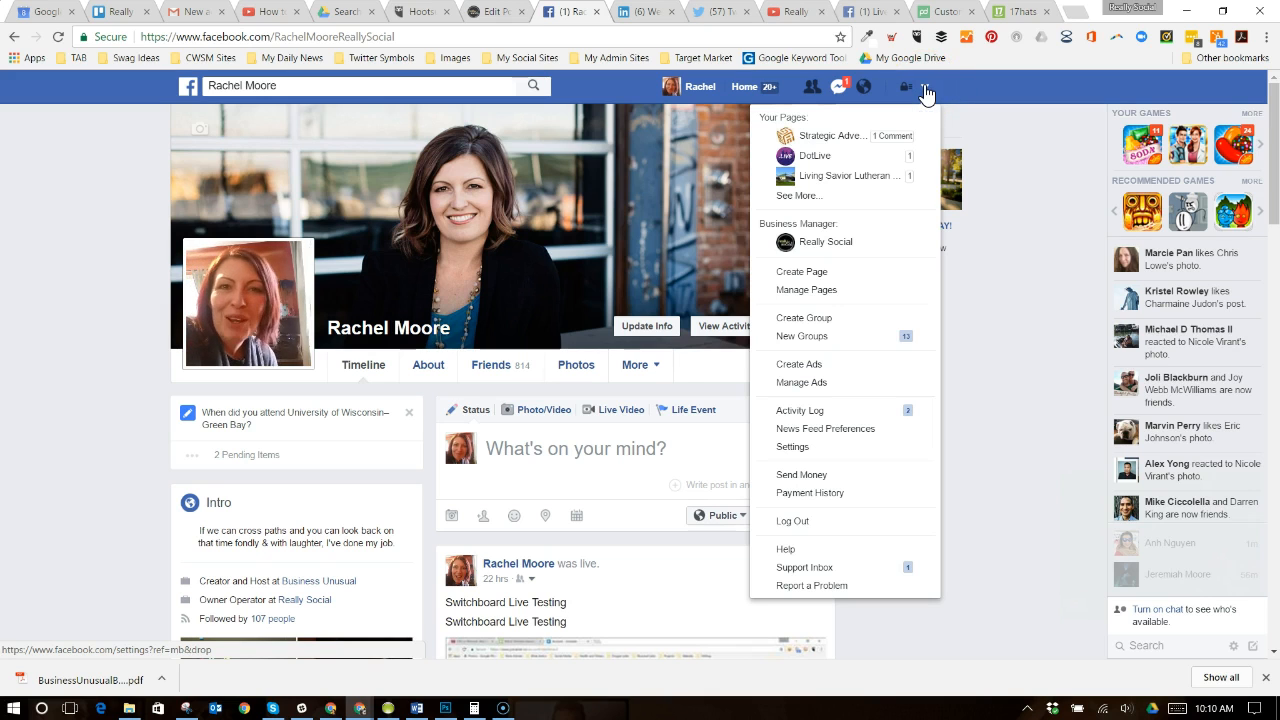
click(816, 247)
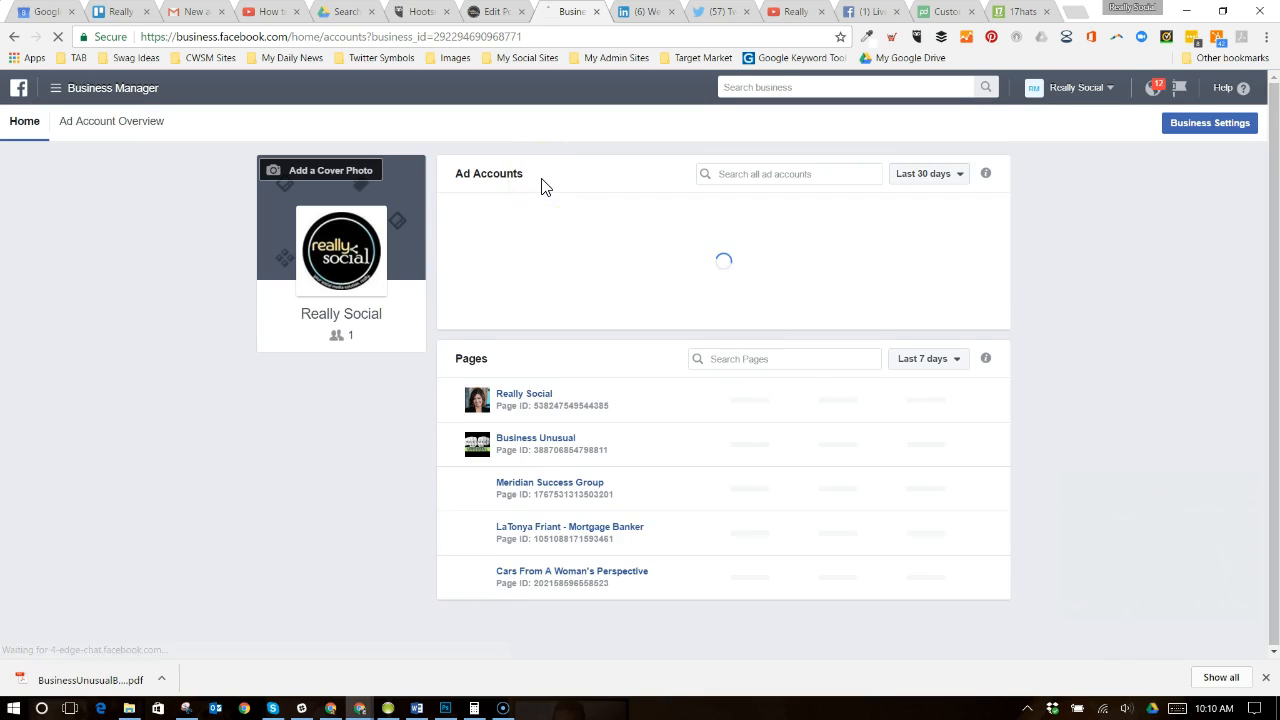
click(524, 400)
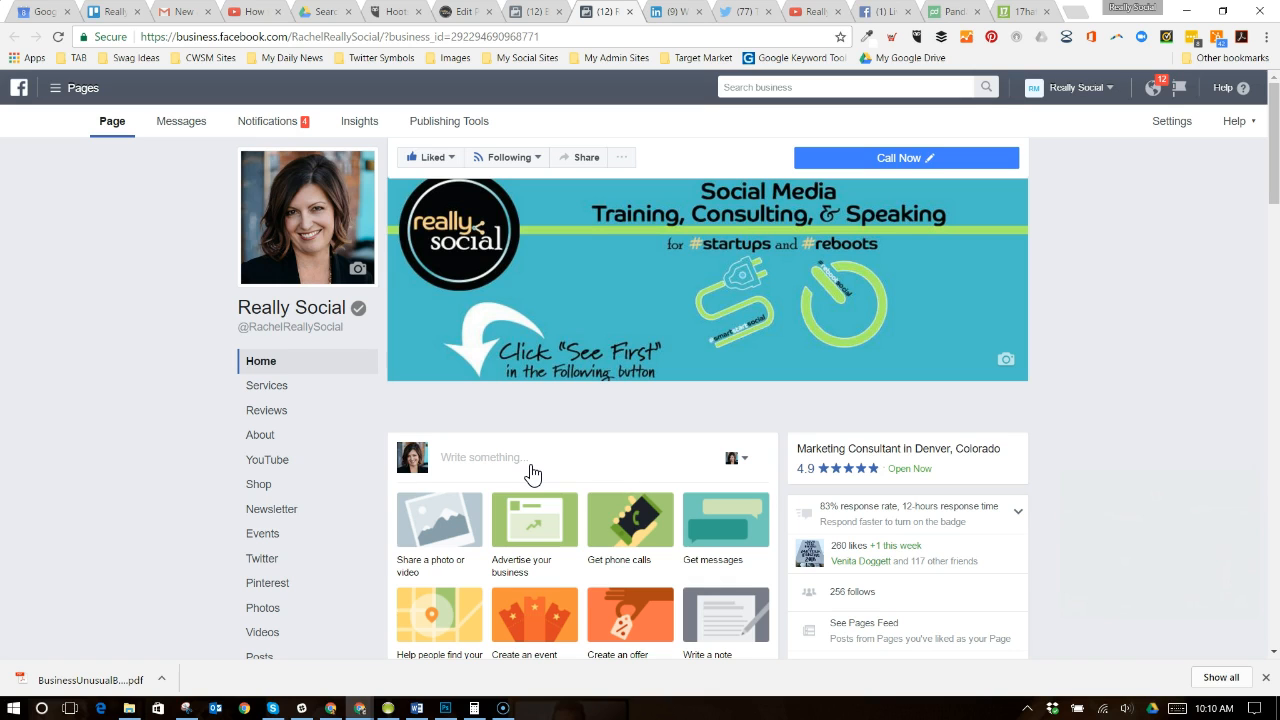
- Start a post on the business page and try targeting its preferred audience by the interest Ice hockey
click(492, 470)
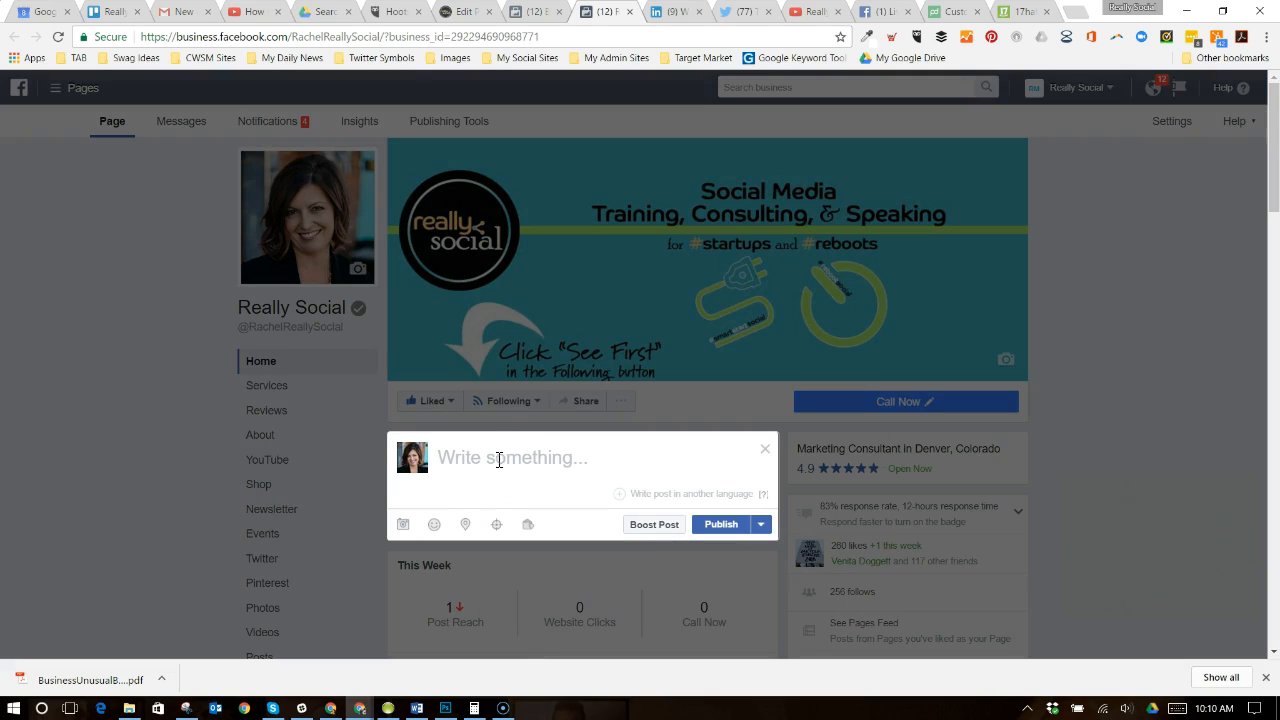
click(491, 462)
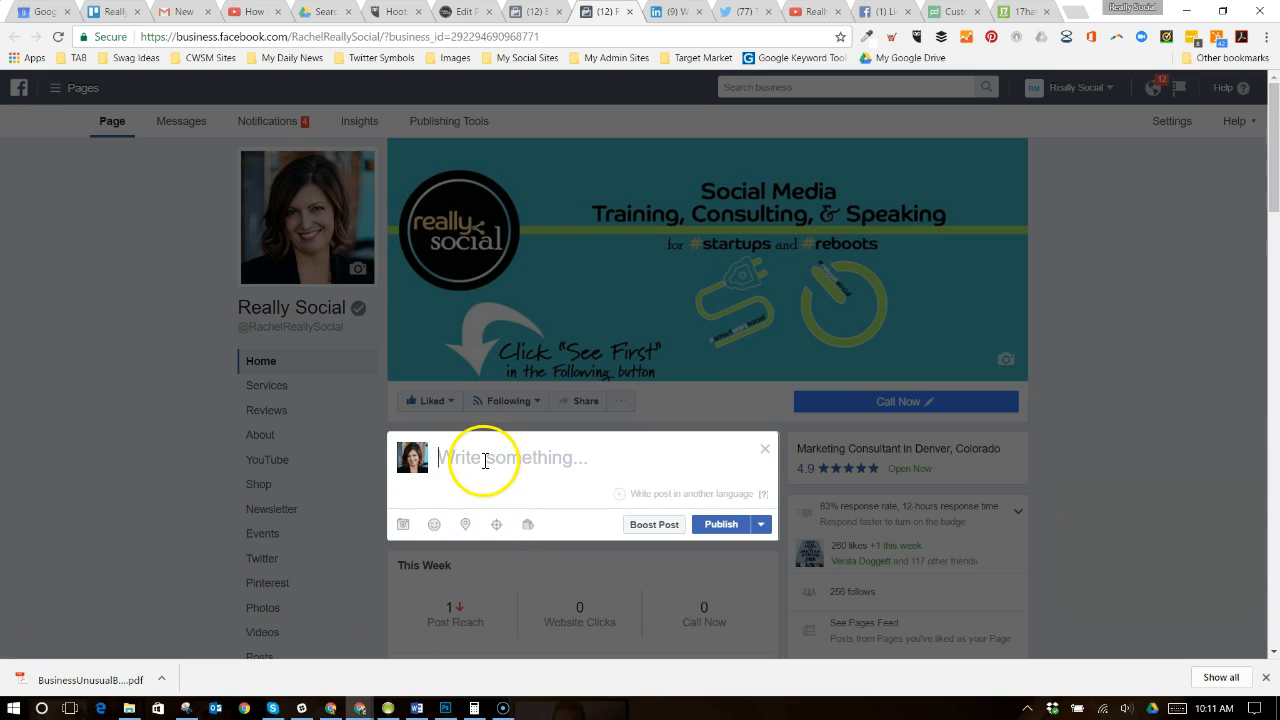
click(497, 526)
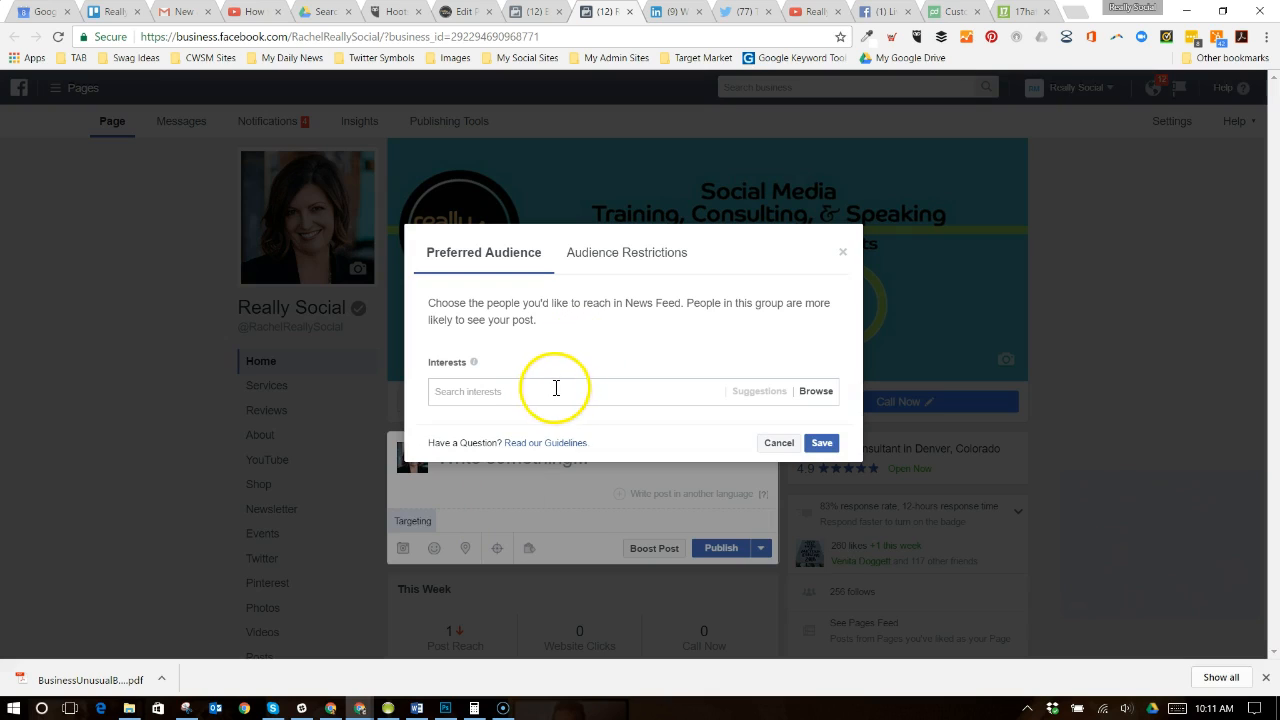
click(481, 391)
text(hocke)
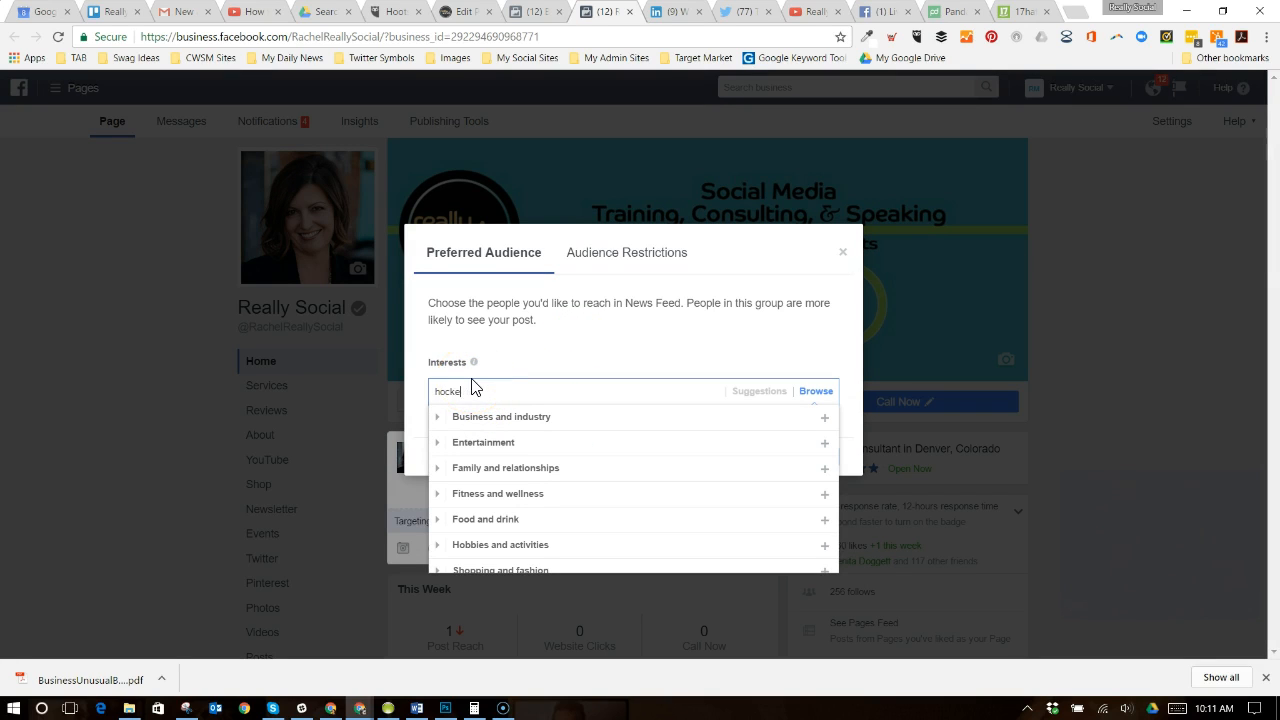
text(y)
click(463, 412)
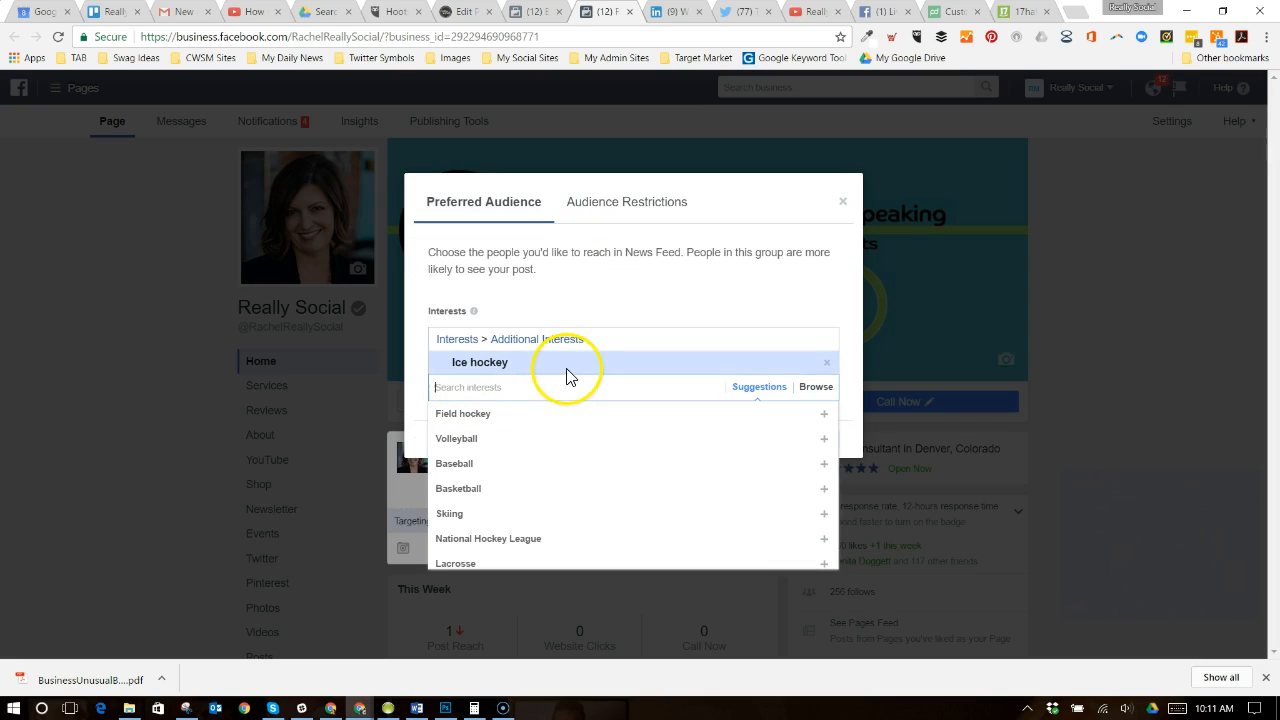
click(645, 310)
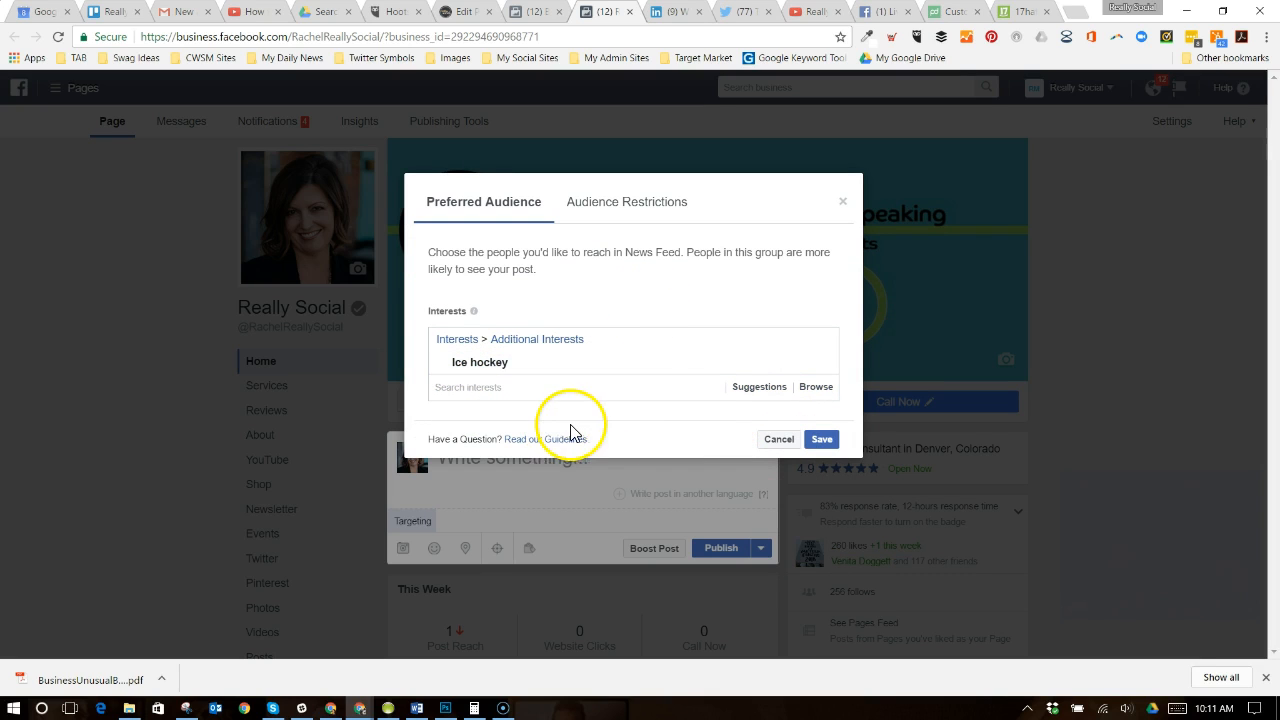
- Examine the post's audience restrictions, including the minimum age choices, and close the targeting and the post without saving
click(655, 203)
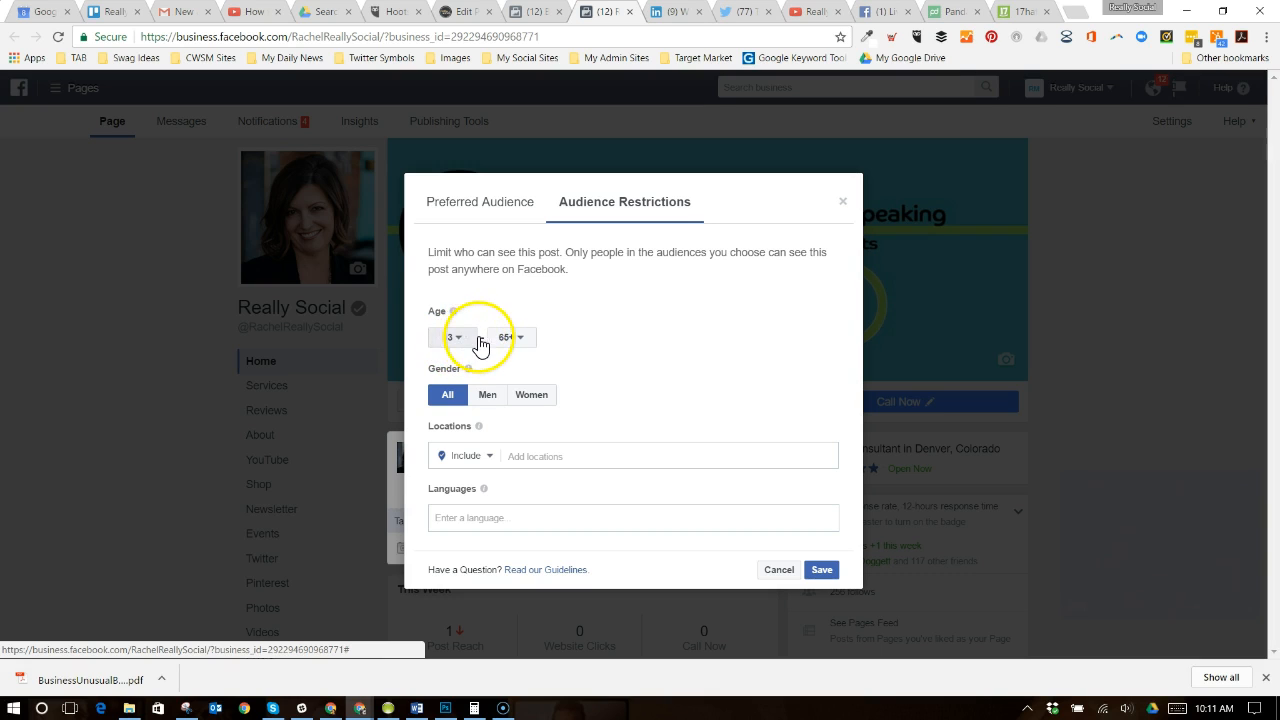
click(461, 340)
click(622, 285)
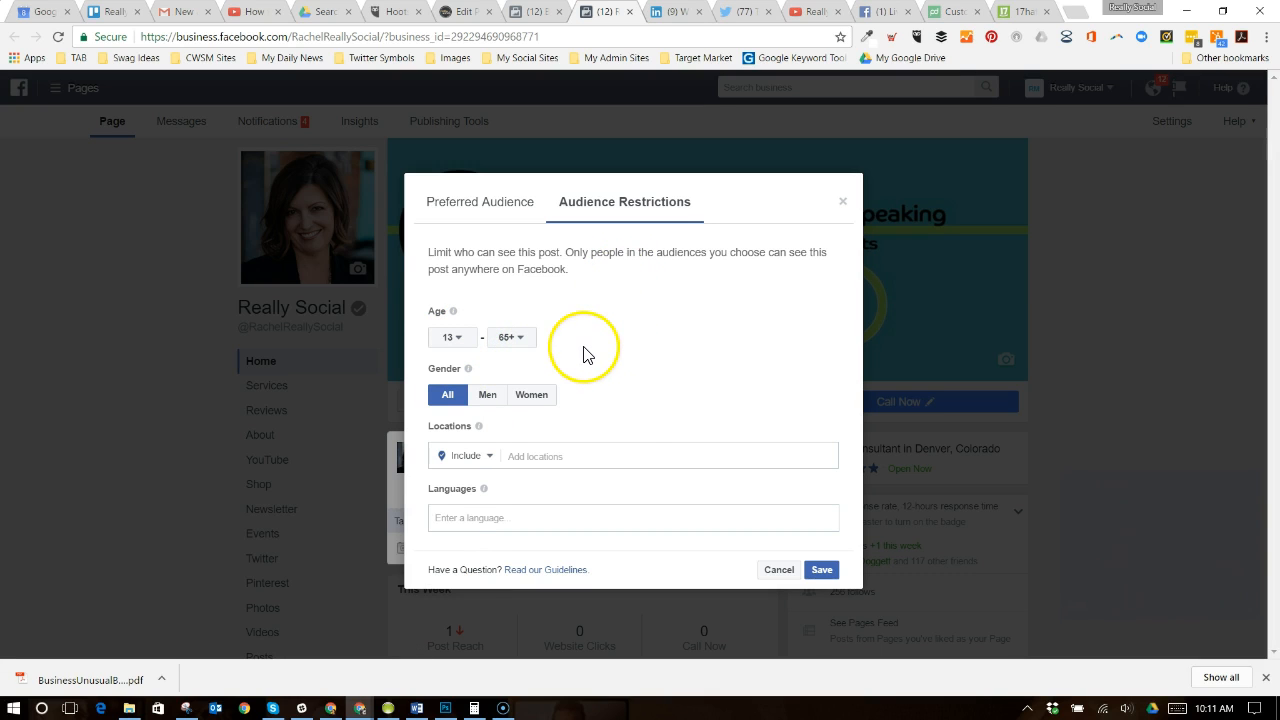
click(843, 202)
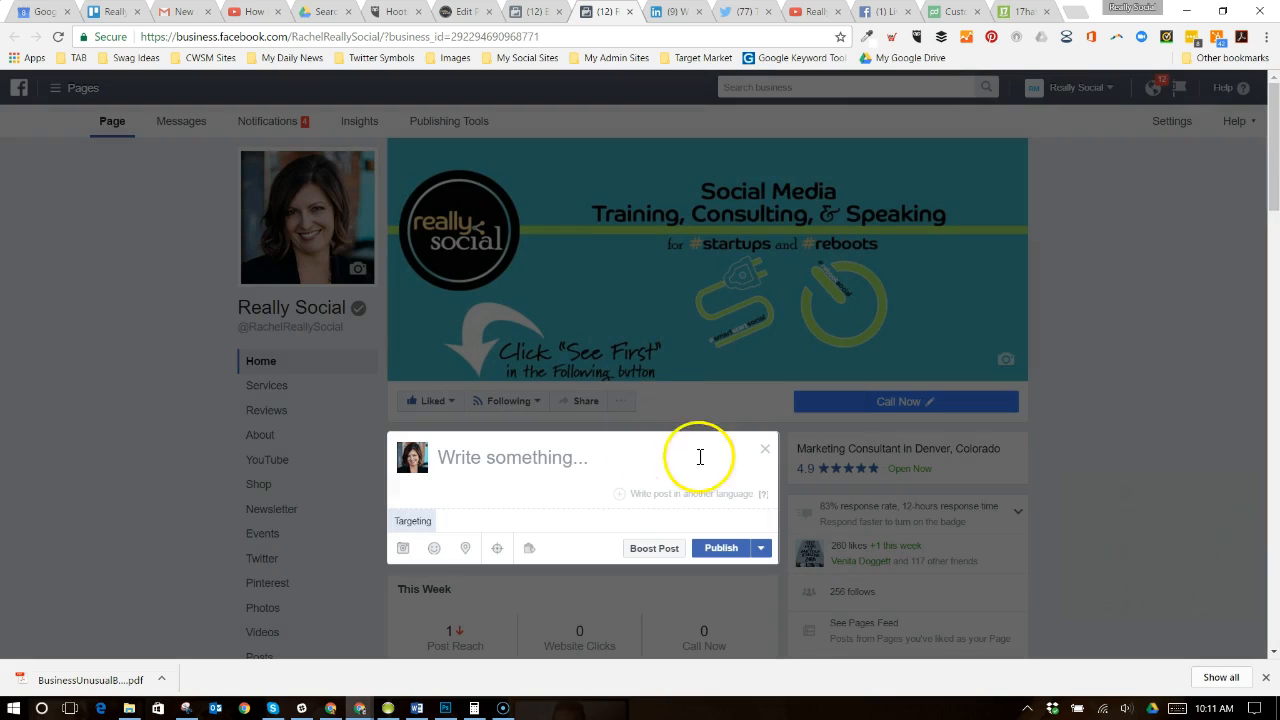
click(765, 448)
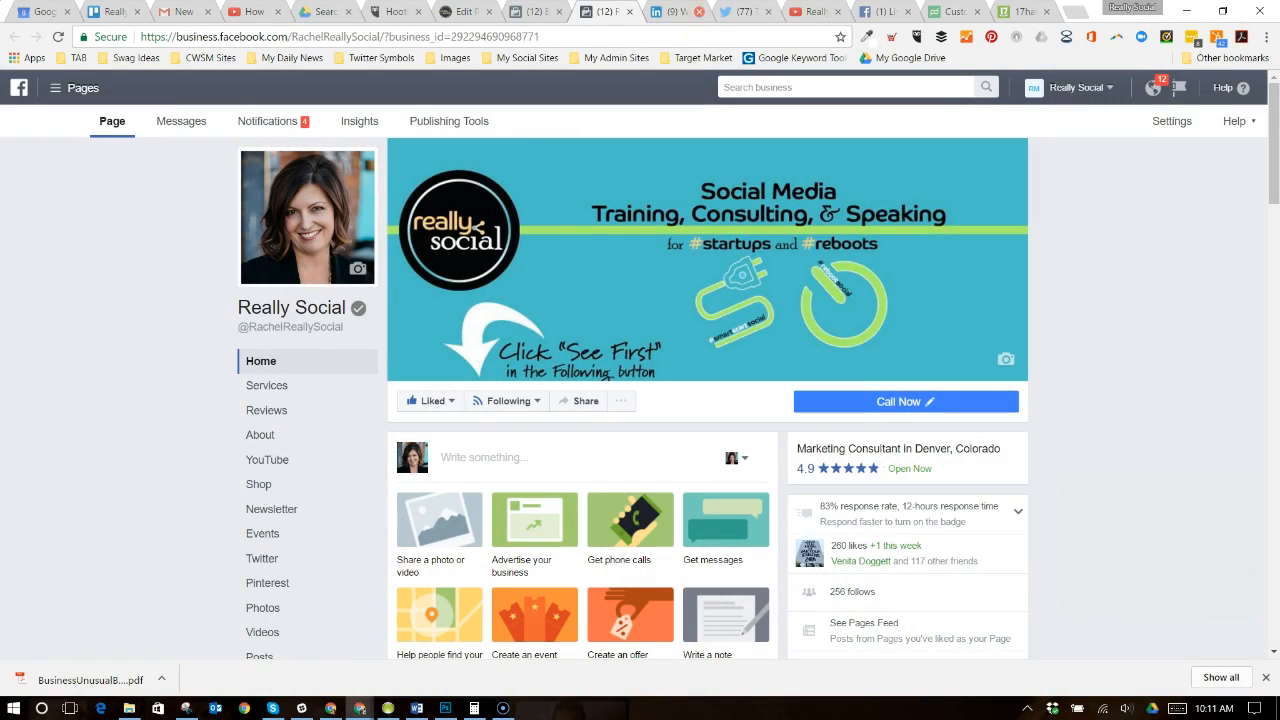
- Switch to LinkedIn, start sharing an update and examine its audience options, including Just your connections
click(660, 14)
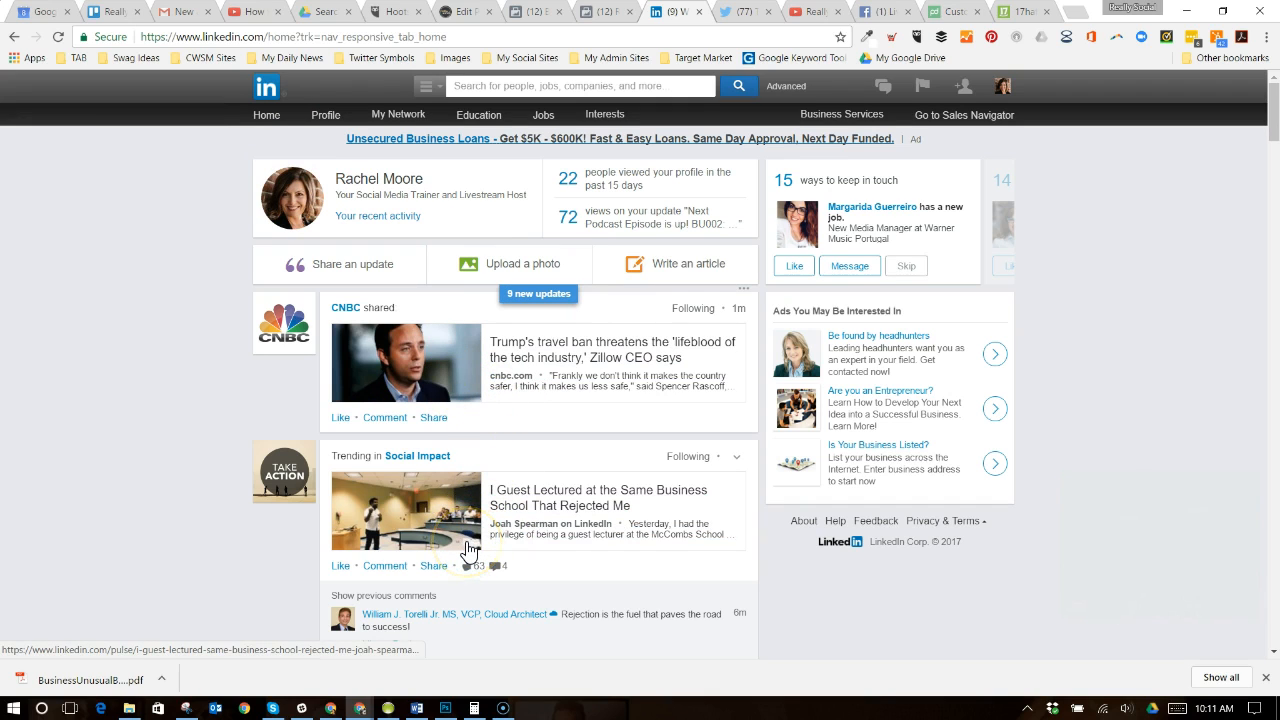
click(367, 277)
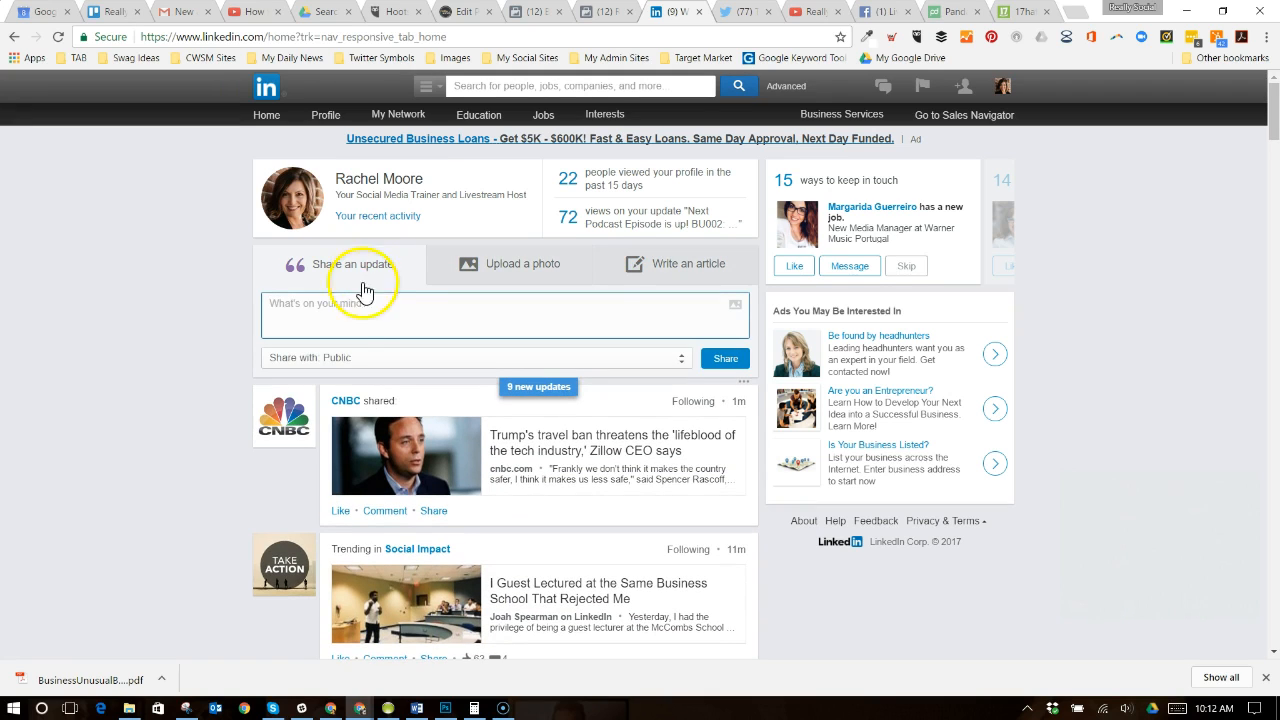
click(384, 356)
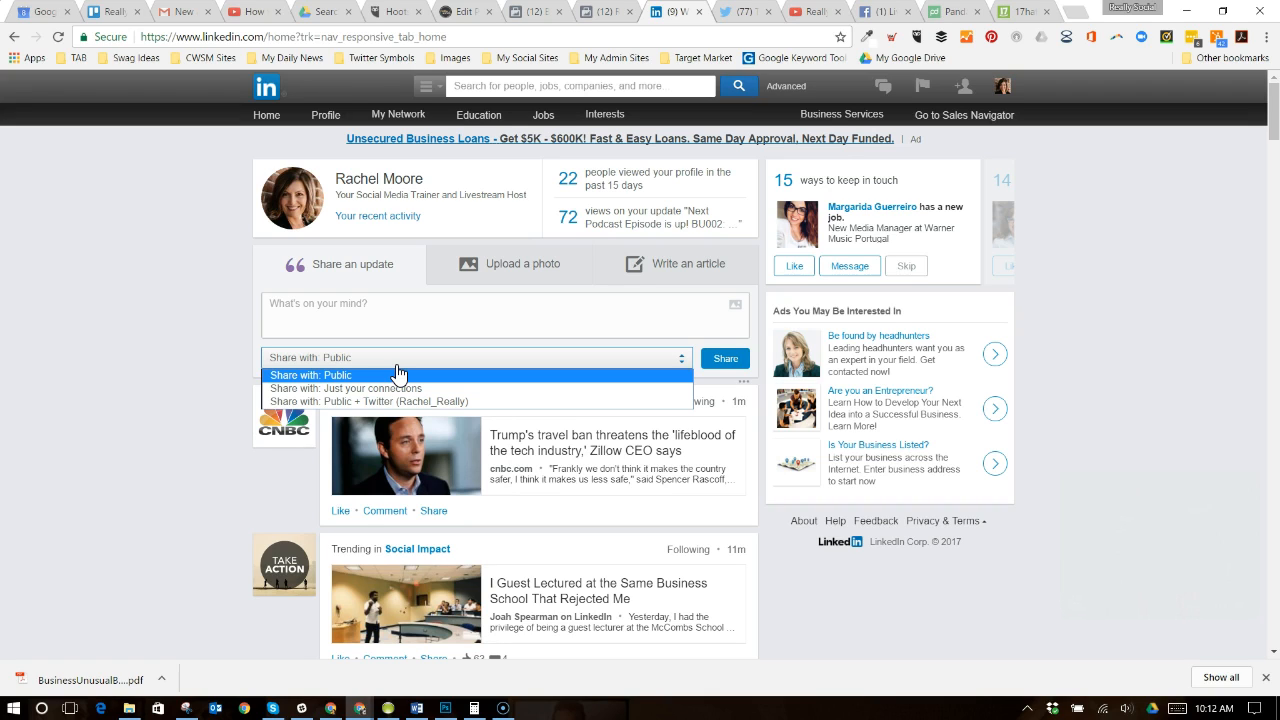
click(405, 394)
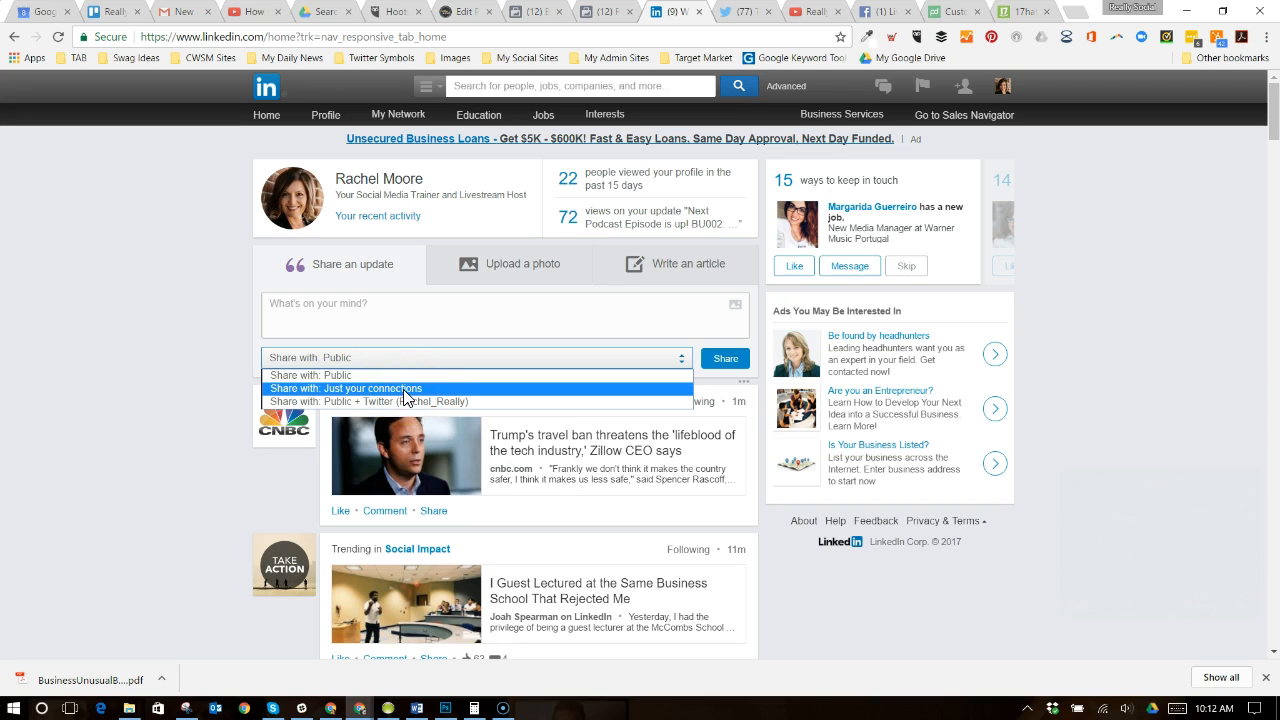
- View the account's list of LinkedIn connections under My Network
mouse_move(399, 112)
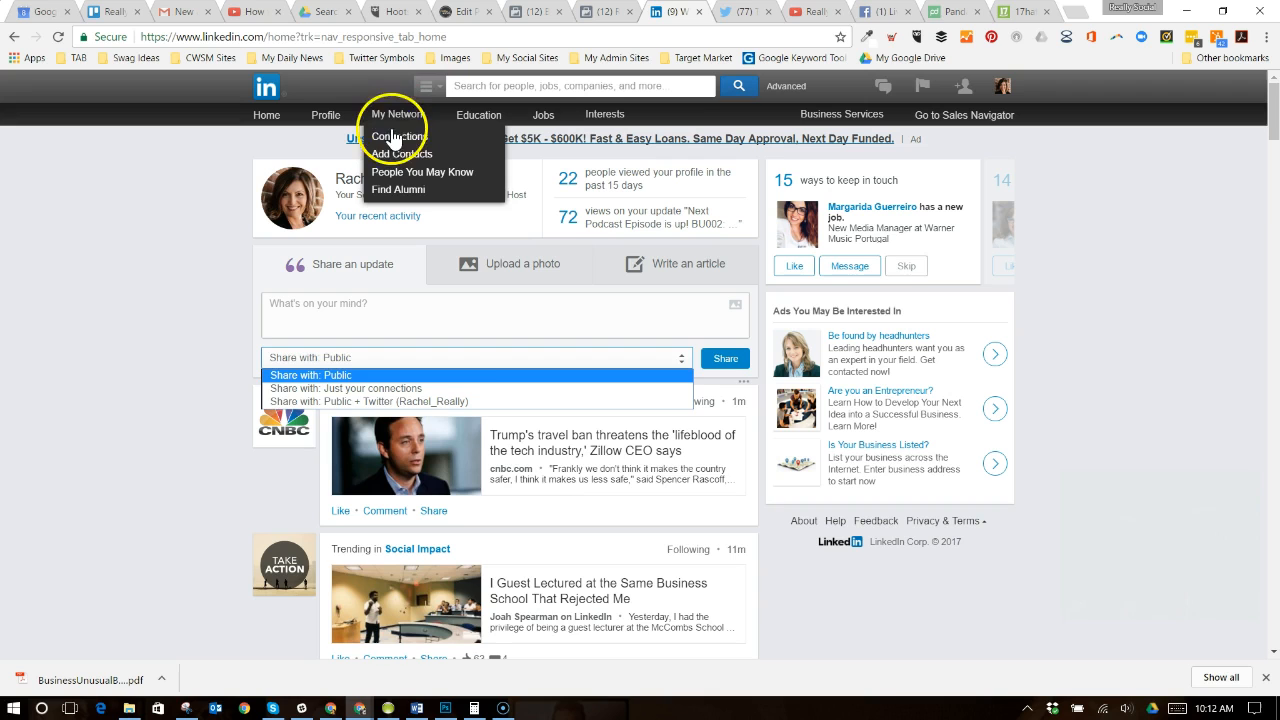
click(393, 140)
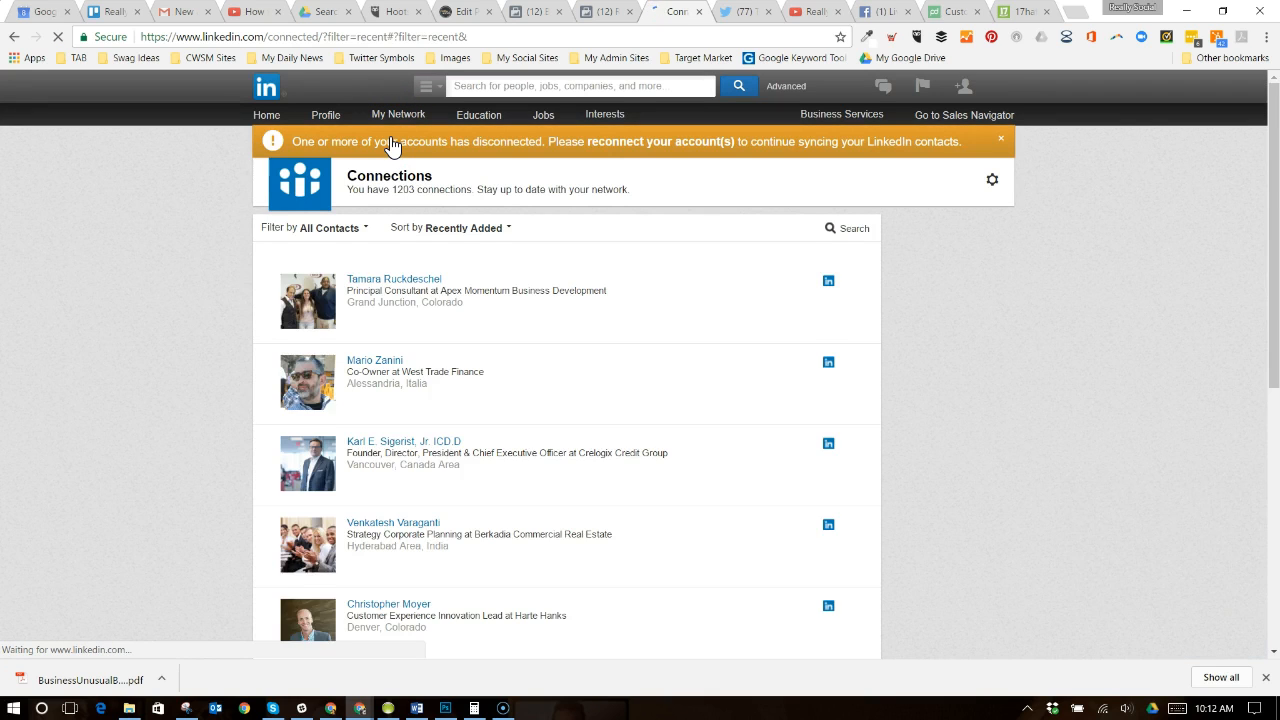
mouse_move(403, 116)
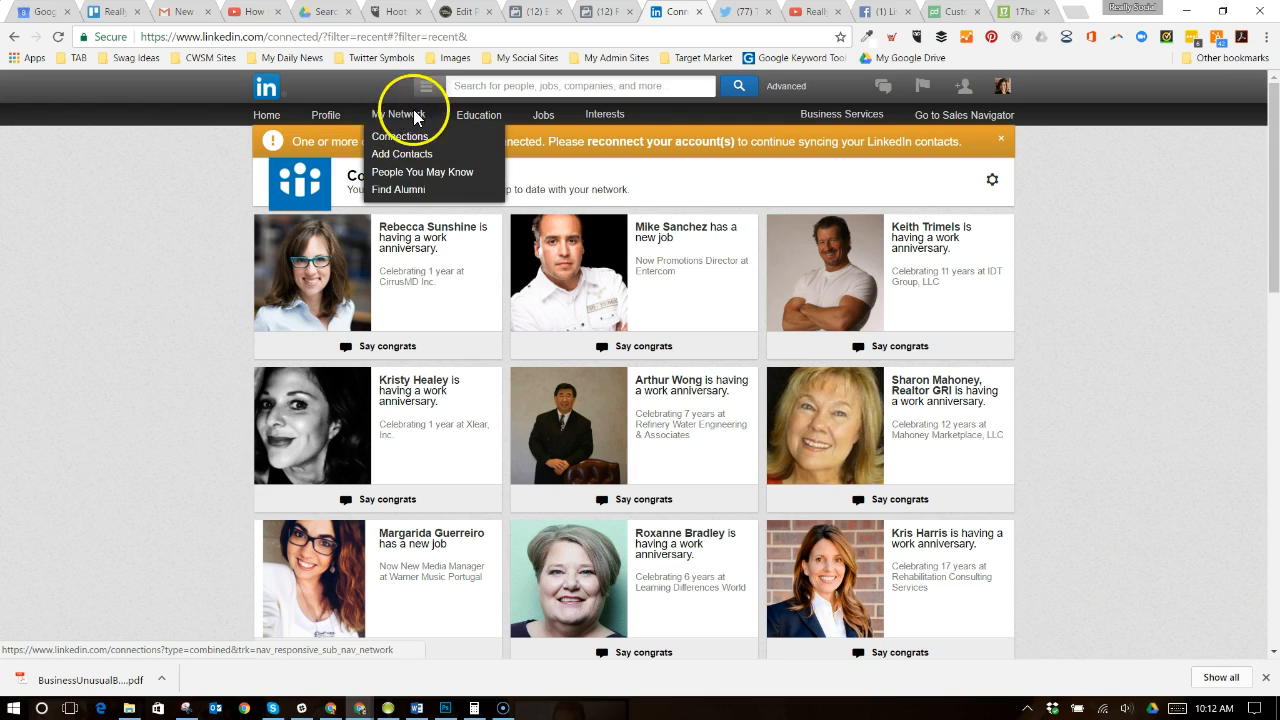
- Return to the LinkedIn home feed, start an update and review who it can be shared with, choosing Public
click(268, 116)
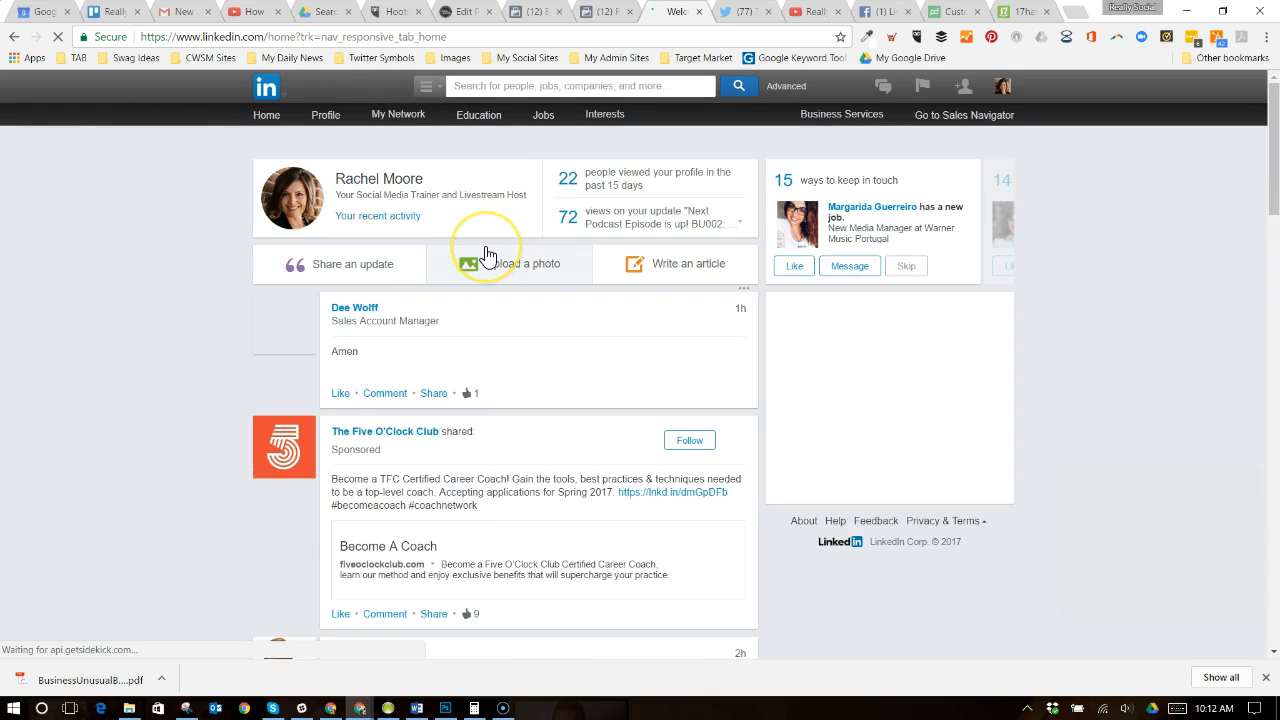
click(366, 272)
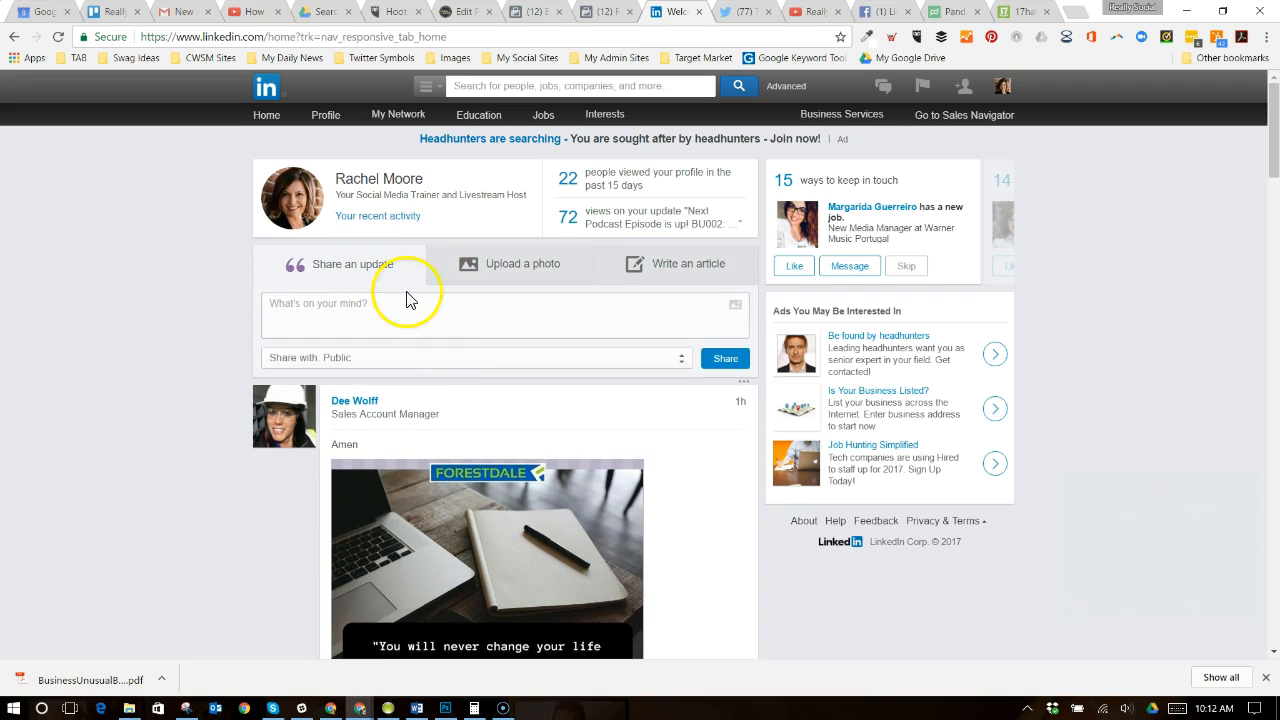
click(472, 360)
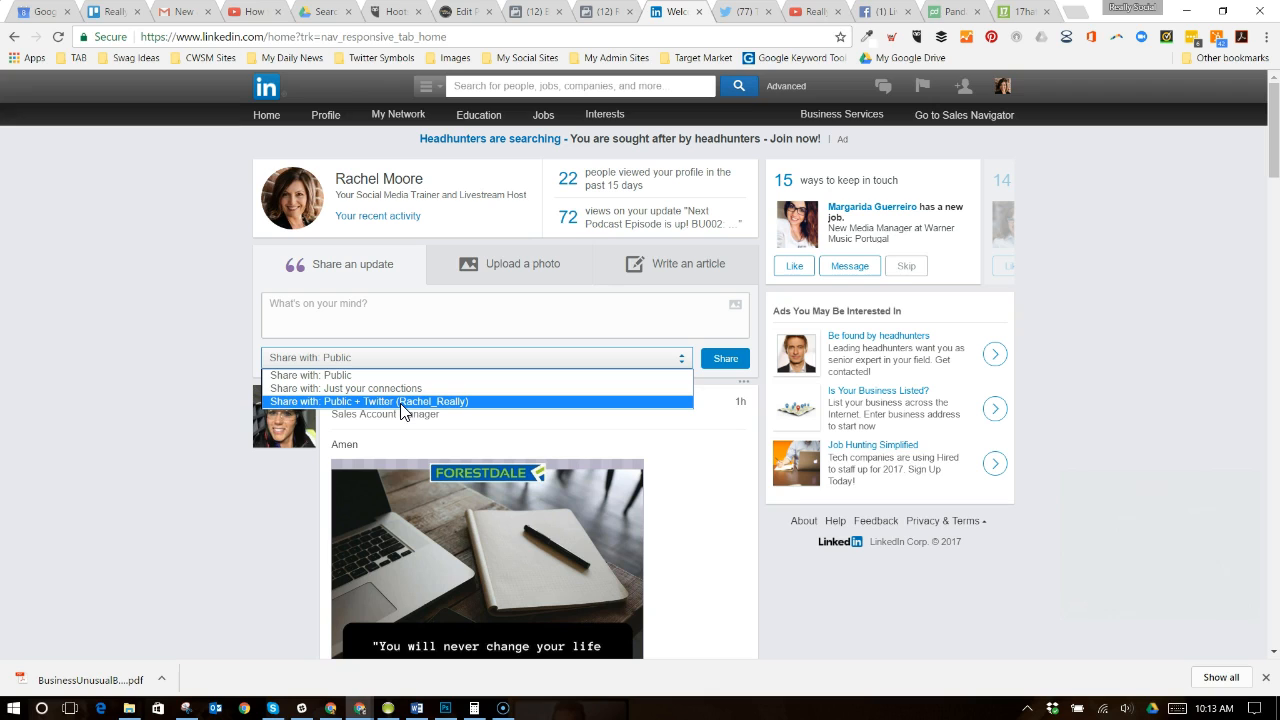
click(392, 376)
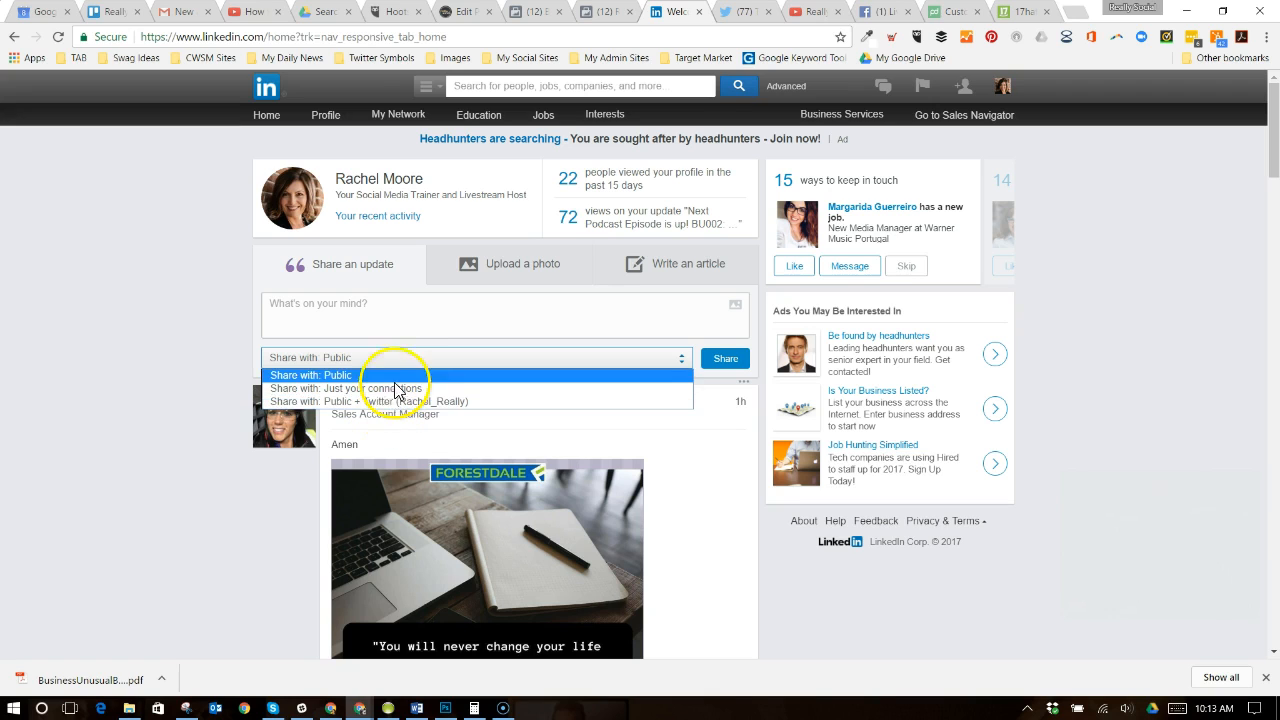
- Leave the personal update and open the Really Social company page from the companies managed by the account
click(396, 315)
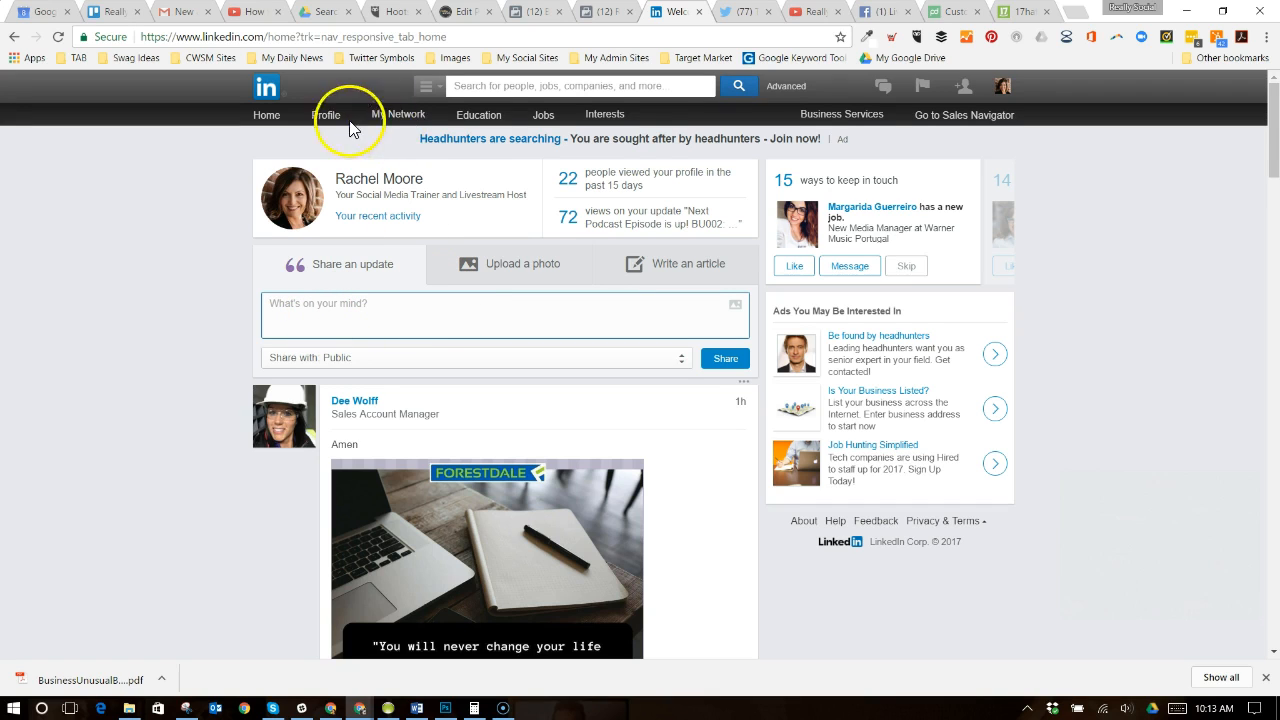
click(608, 136)
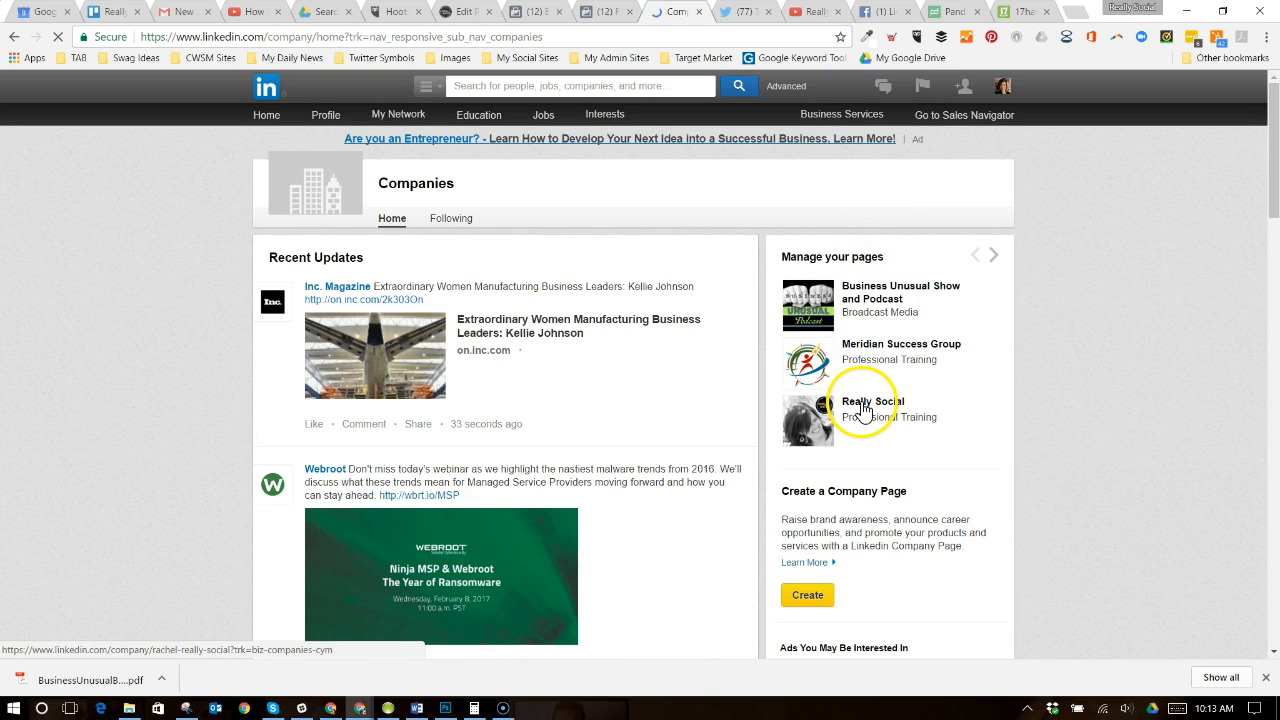
click(862, 409)
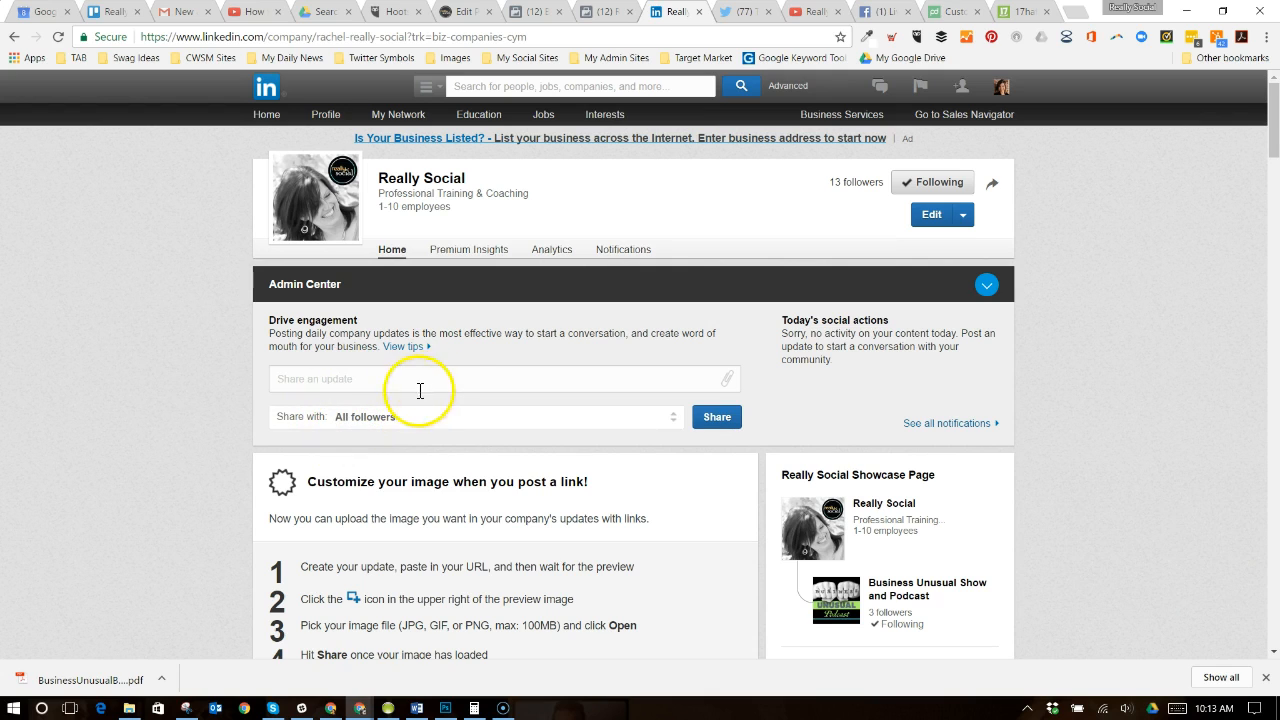
- Choose a targeted audience for the company update, examine its industry, function, seniority, geography and language criteria, and close them without selecting any
click(485, 418)
click(449, 466)
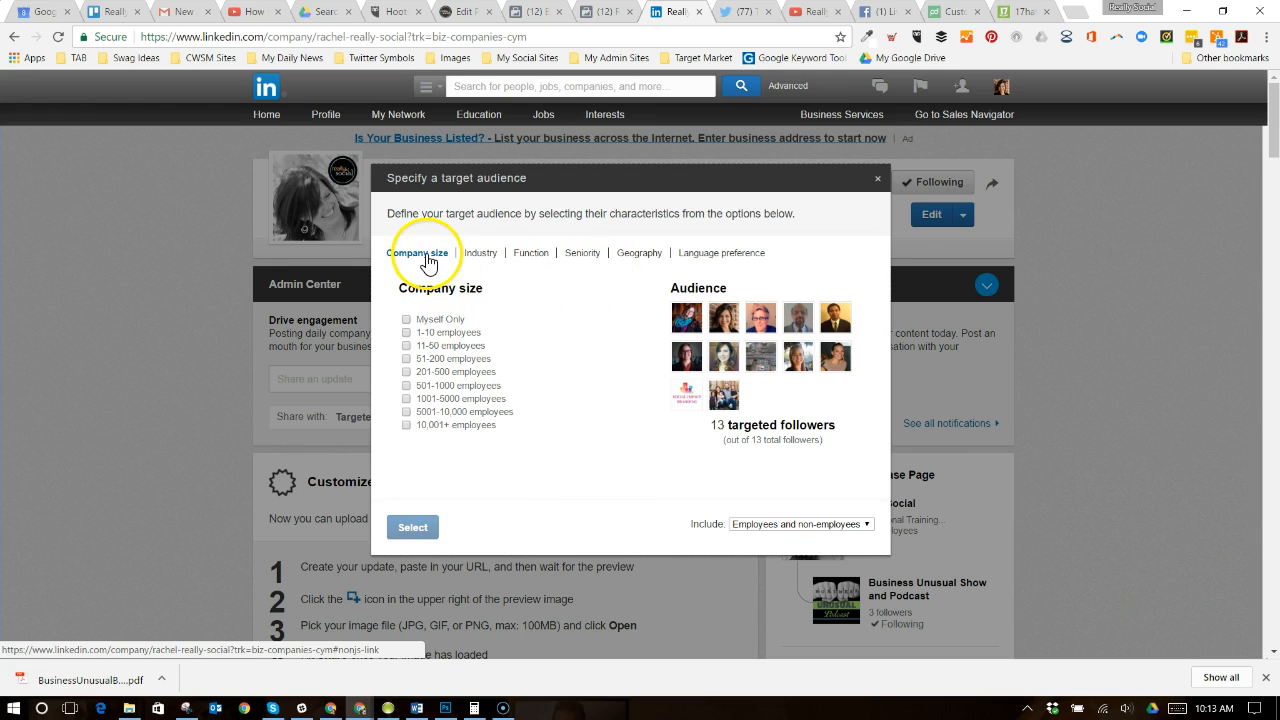
click(478, 257)
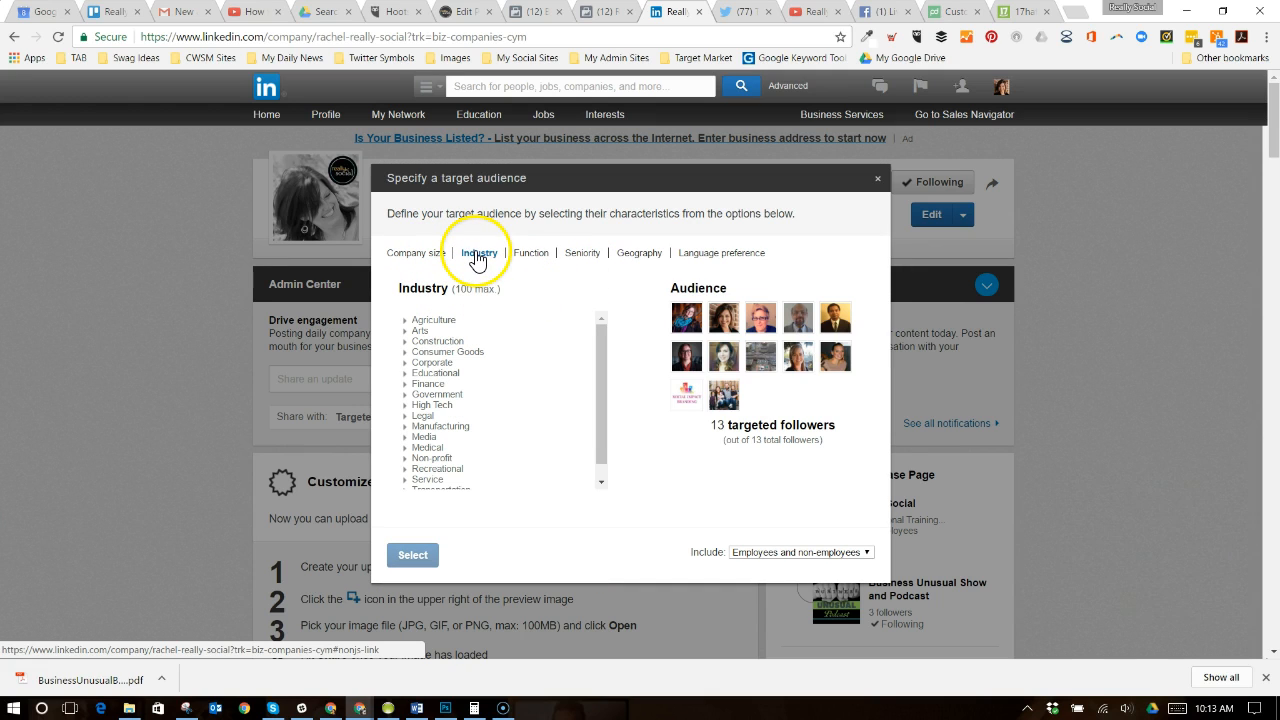
click(530, 256)
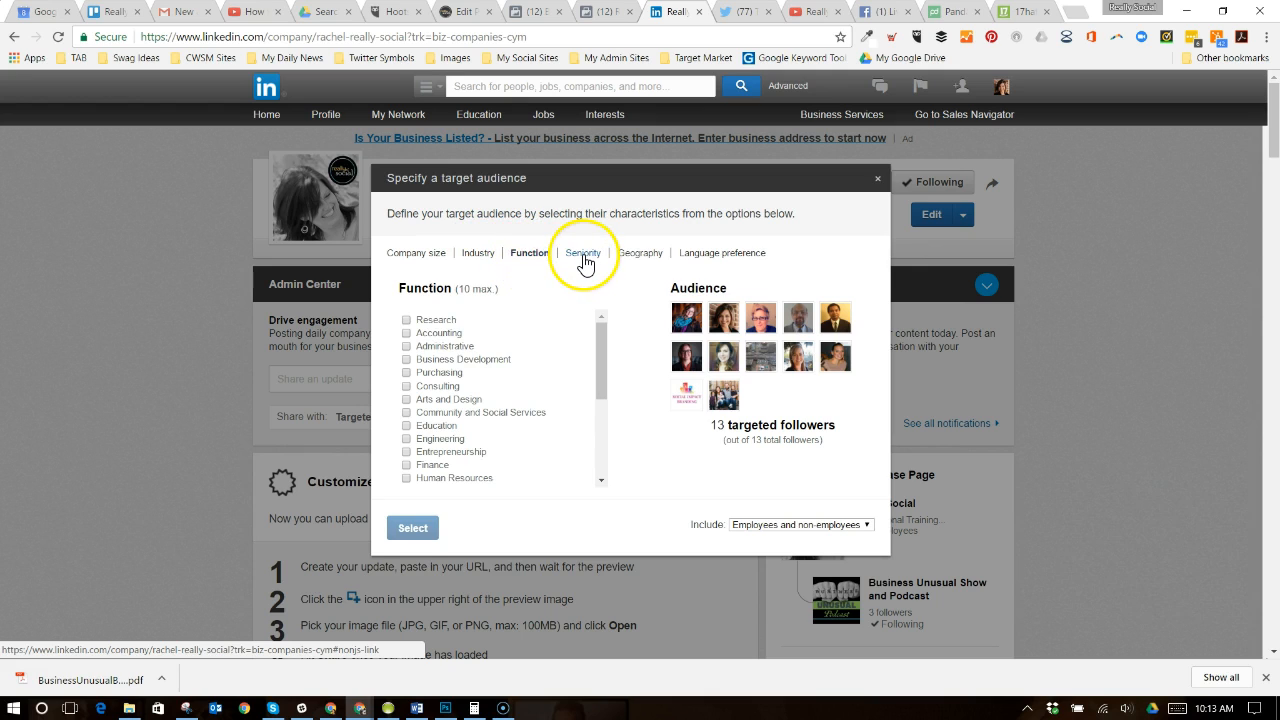
click(584, 258)
click(642, 257)
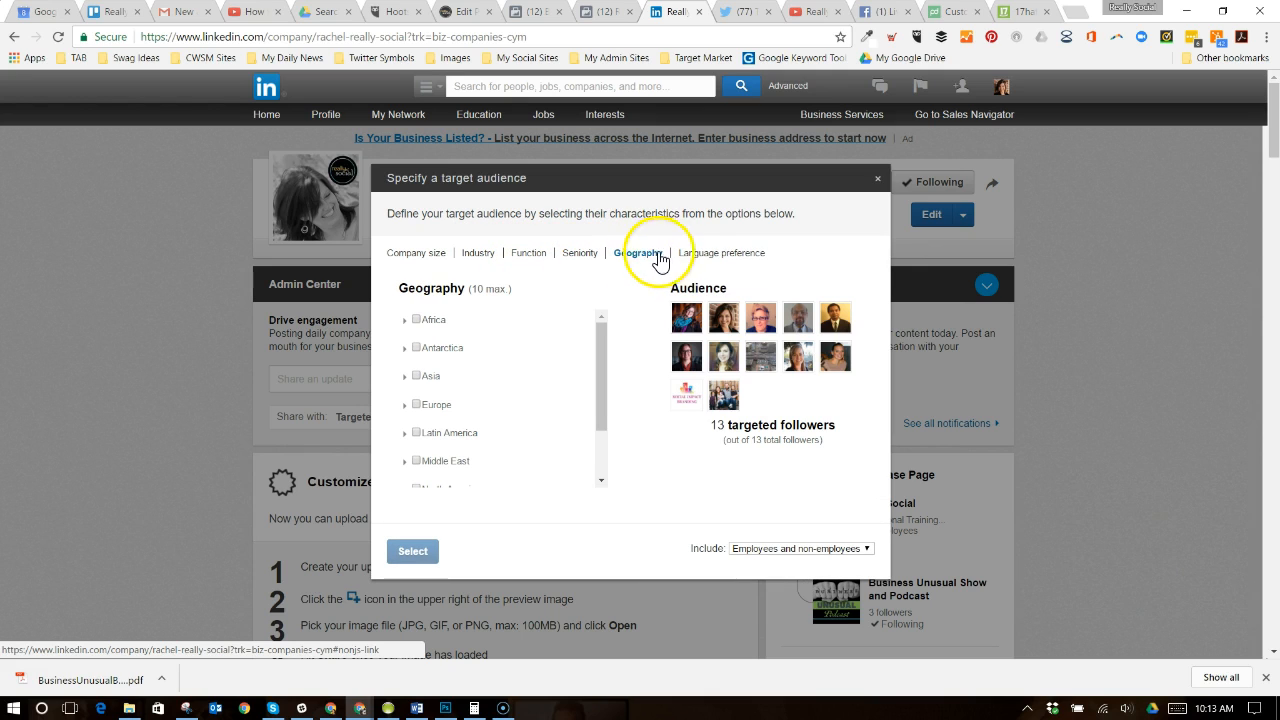
click(704, 258)
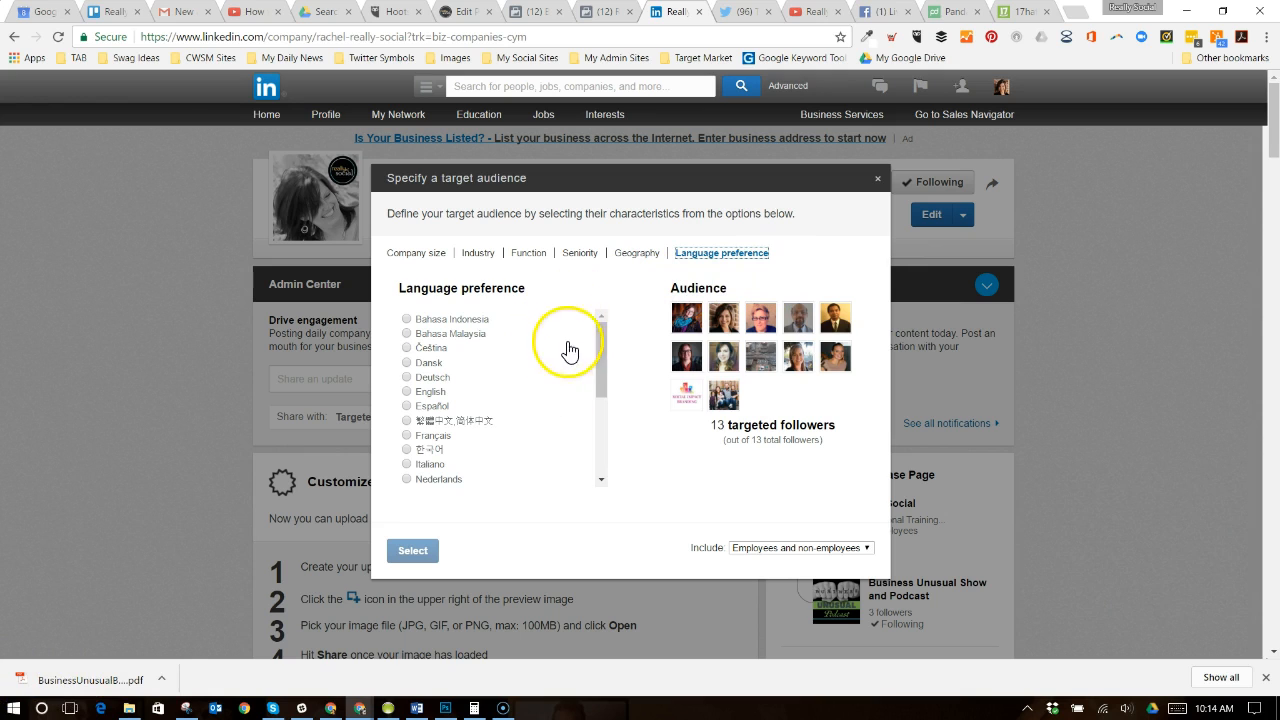
click(877, 182)
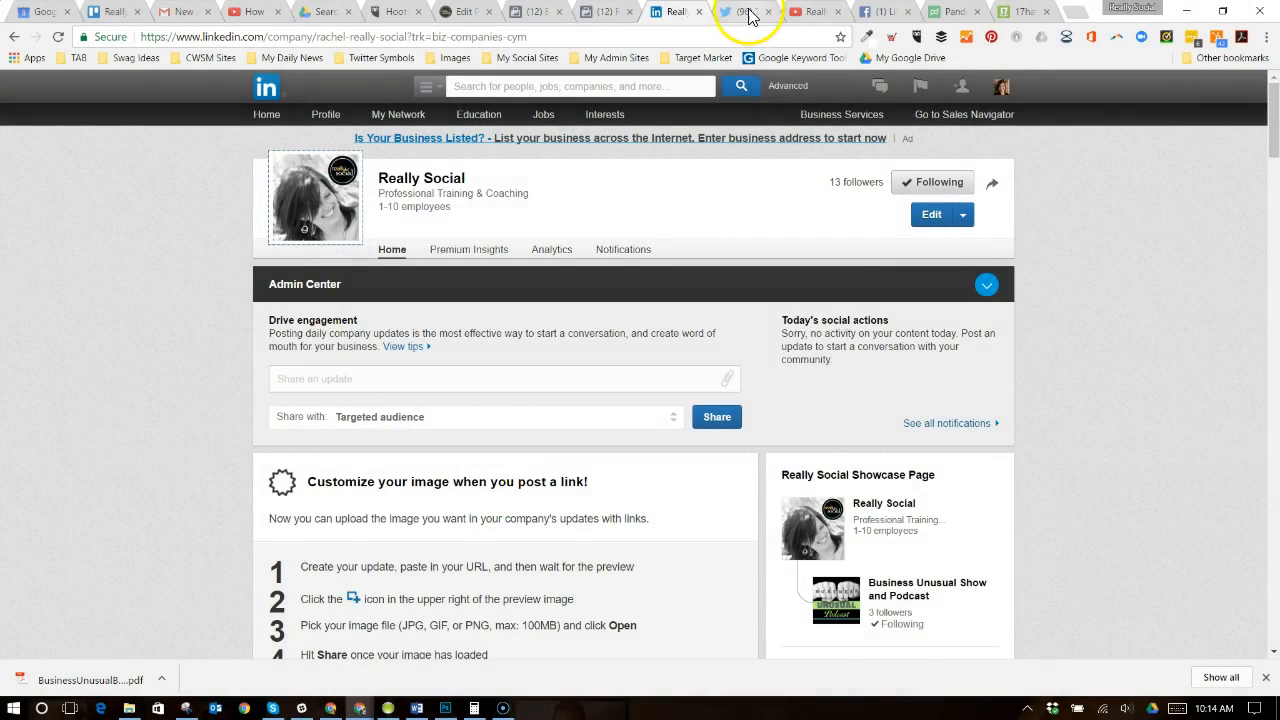
- Switch to Twitter, load the new tweets in the home feed and start a tweet to examine its composing options
click(746, 14)
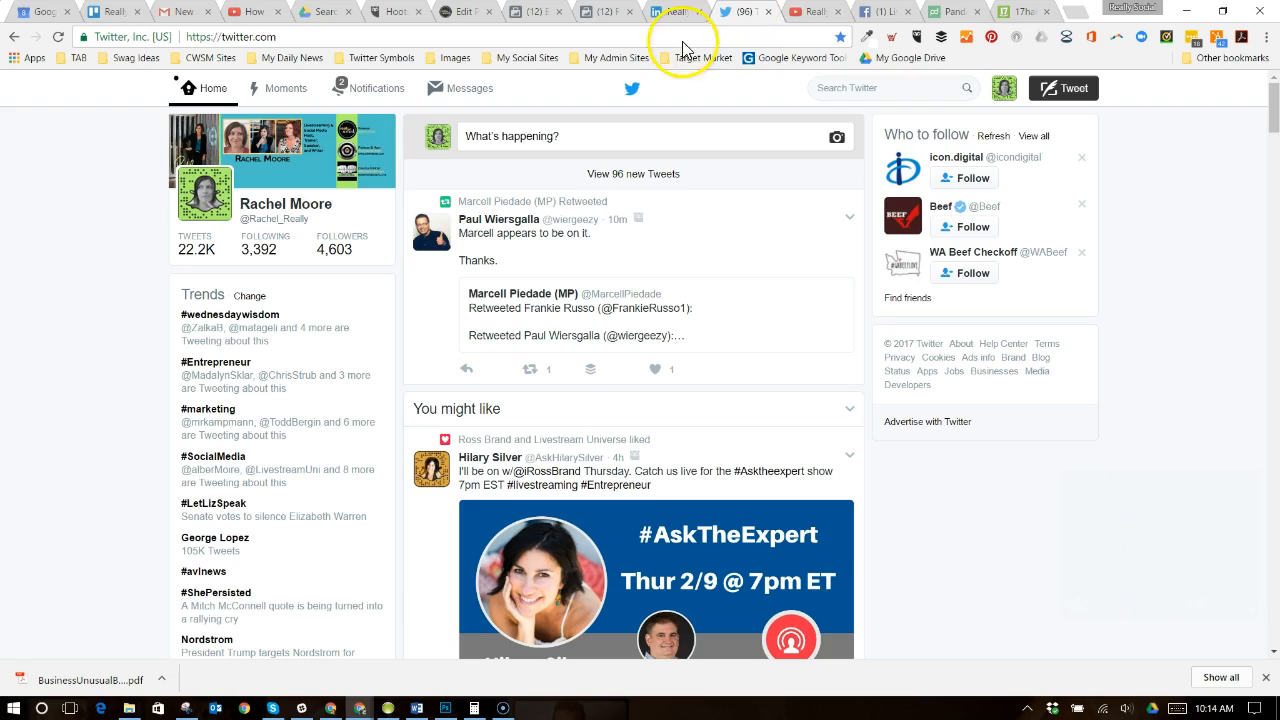
click(208, 92)
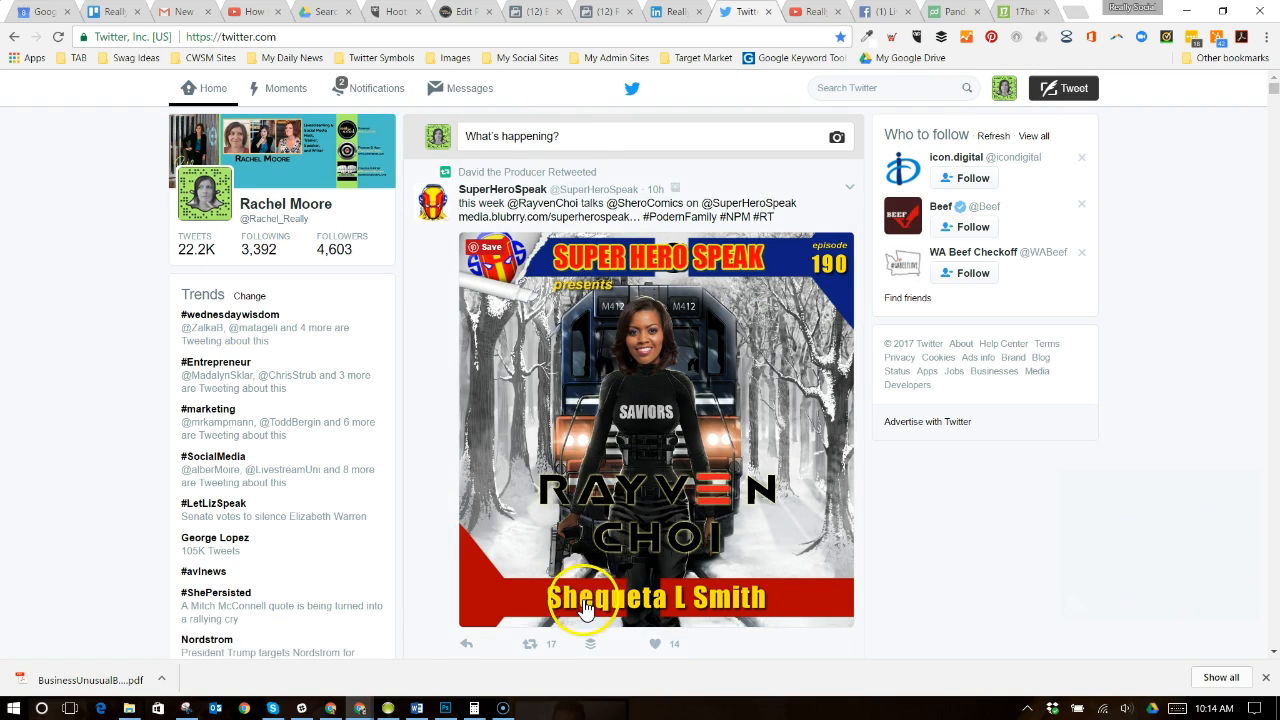
click(594, 175)
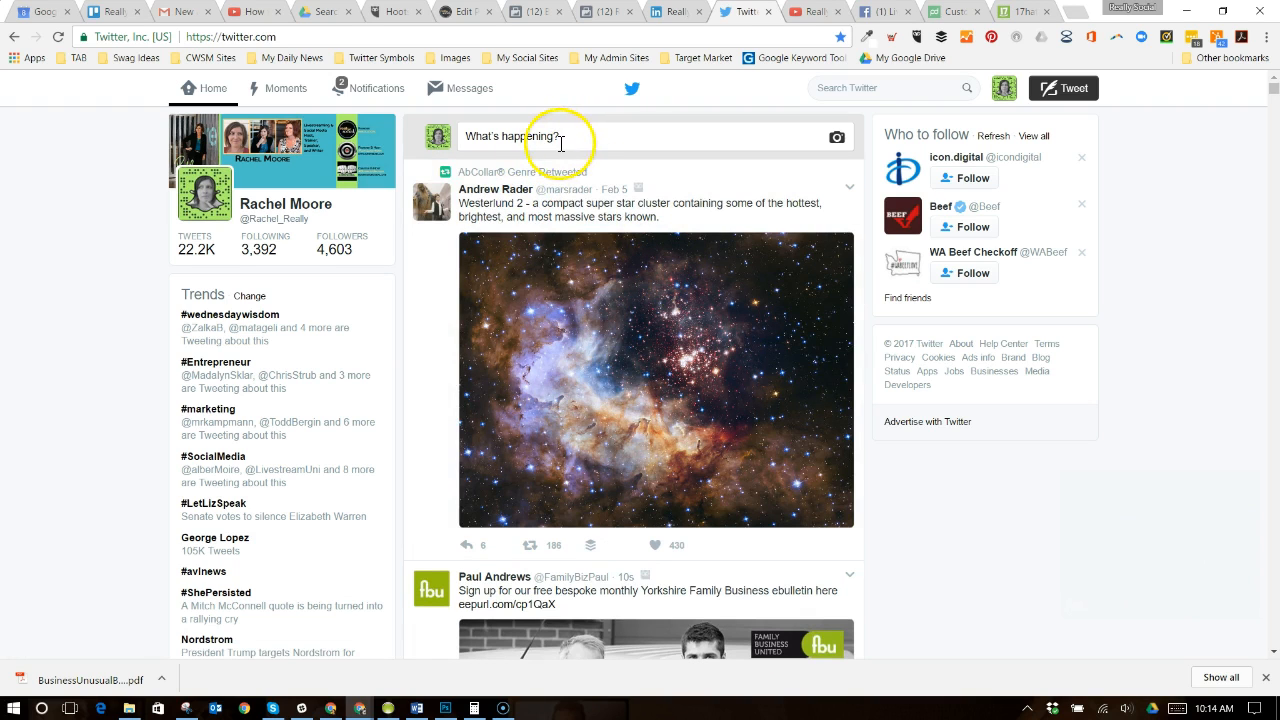
click(568, 136)
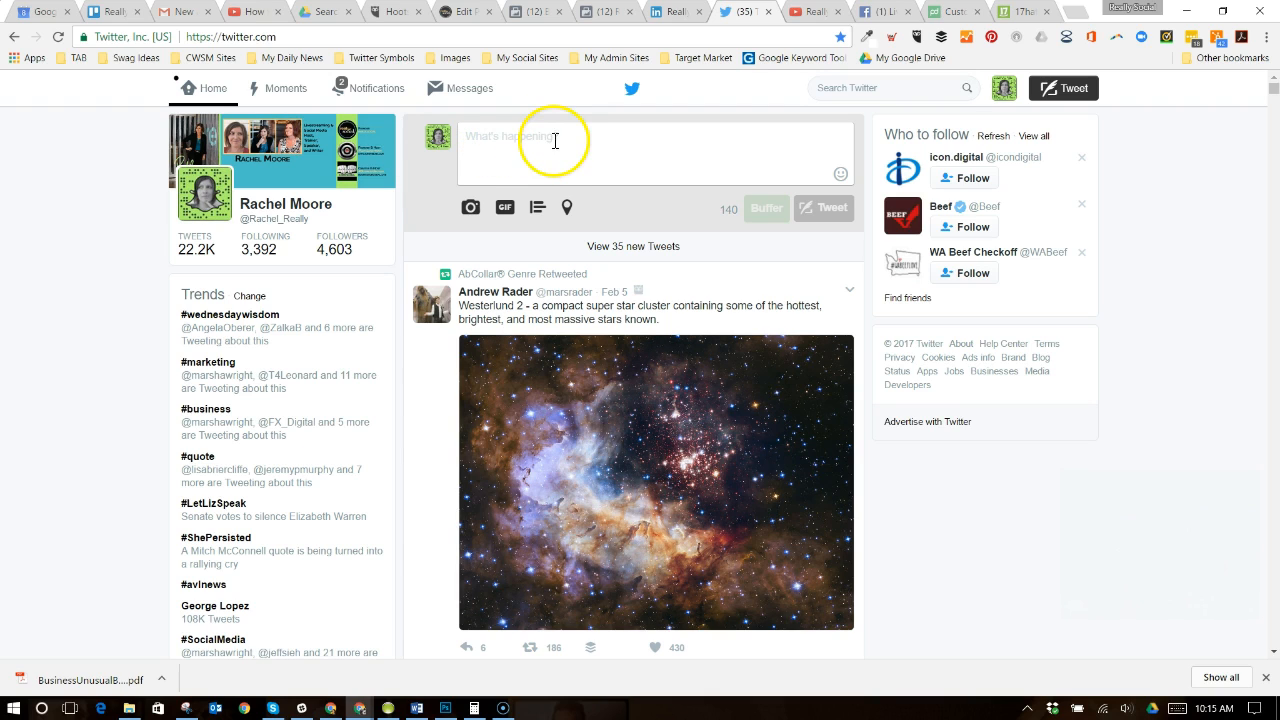
right_click(518, 138)
click(493, 140)
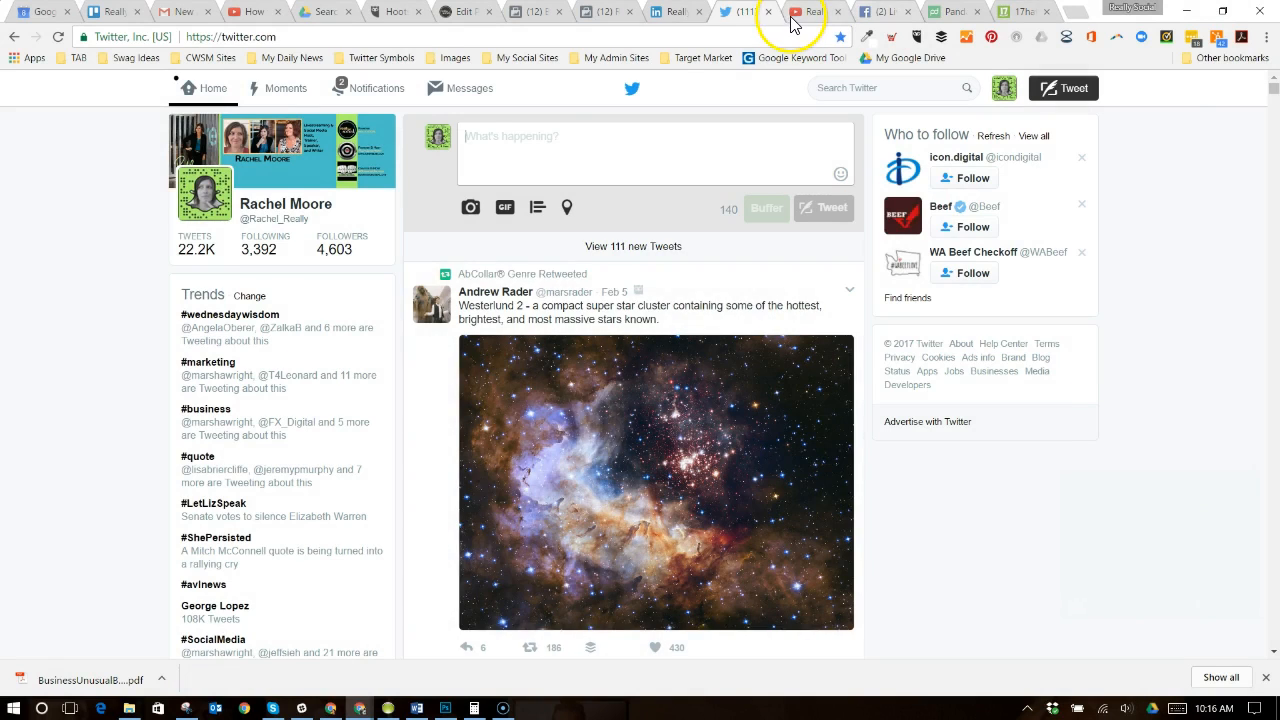
- Switch to the Really Social channel on YouTube and check which visitor types the channel can be viewed as
click(796, 14)
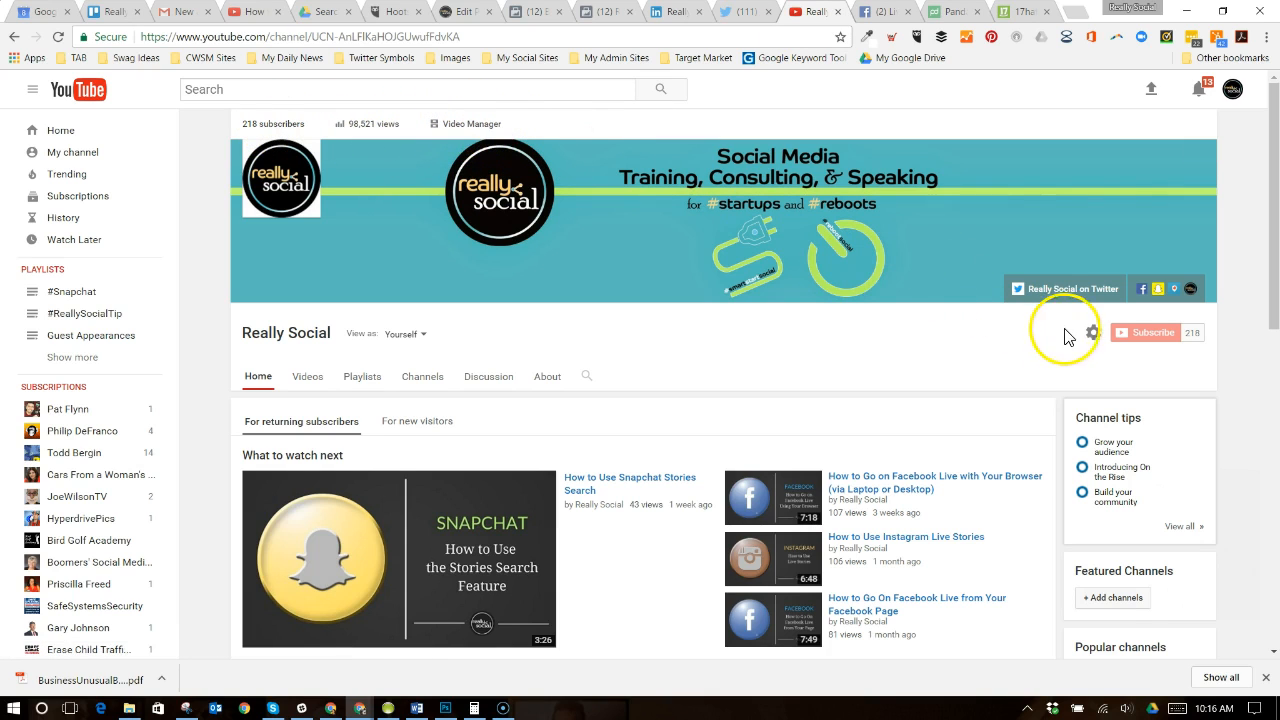
click(423, 340)
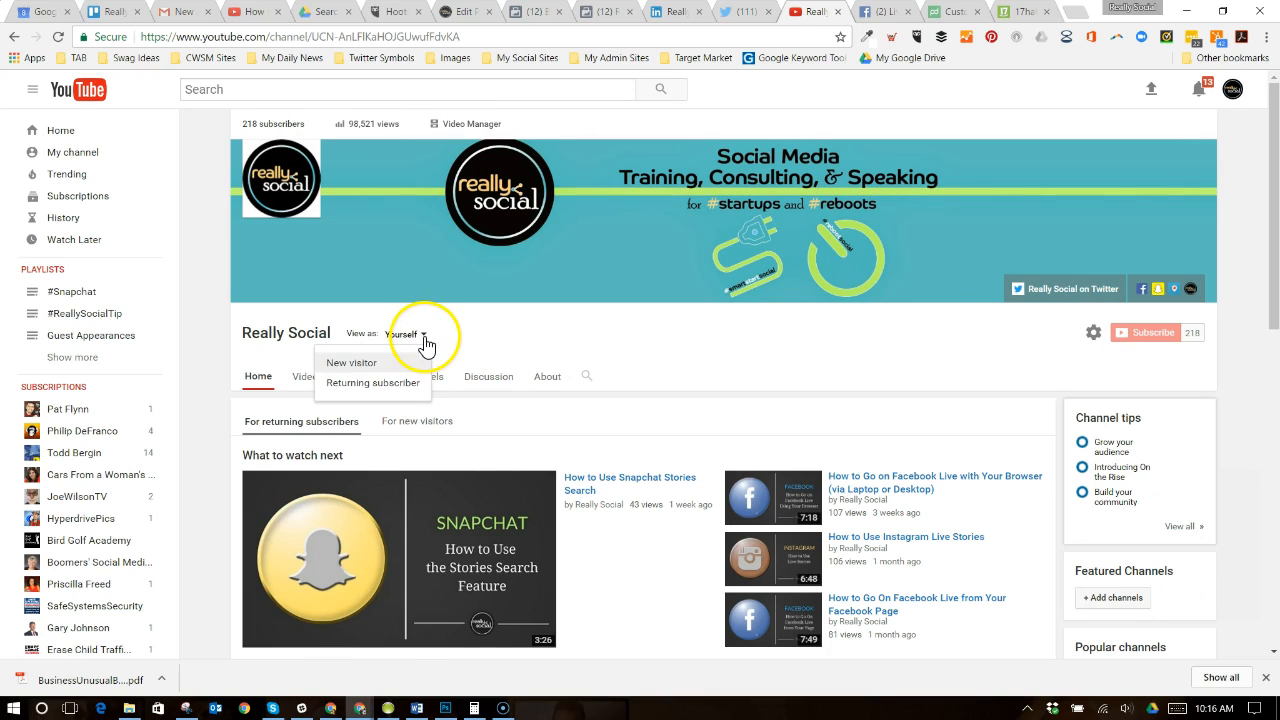
click(505, 329)
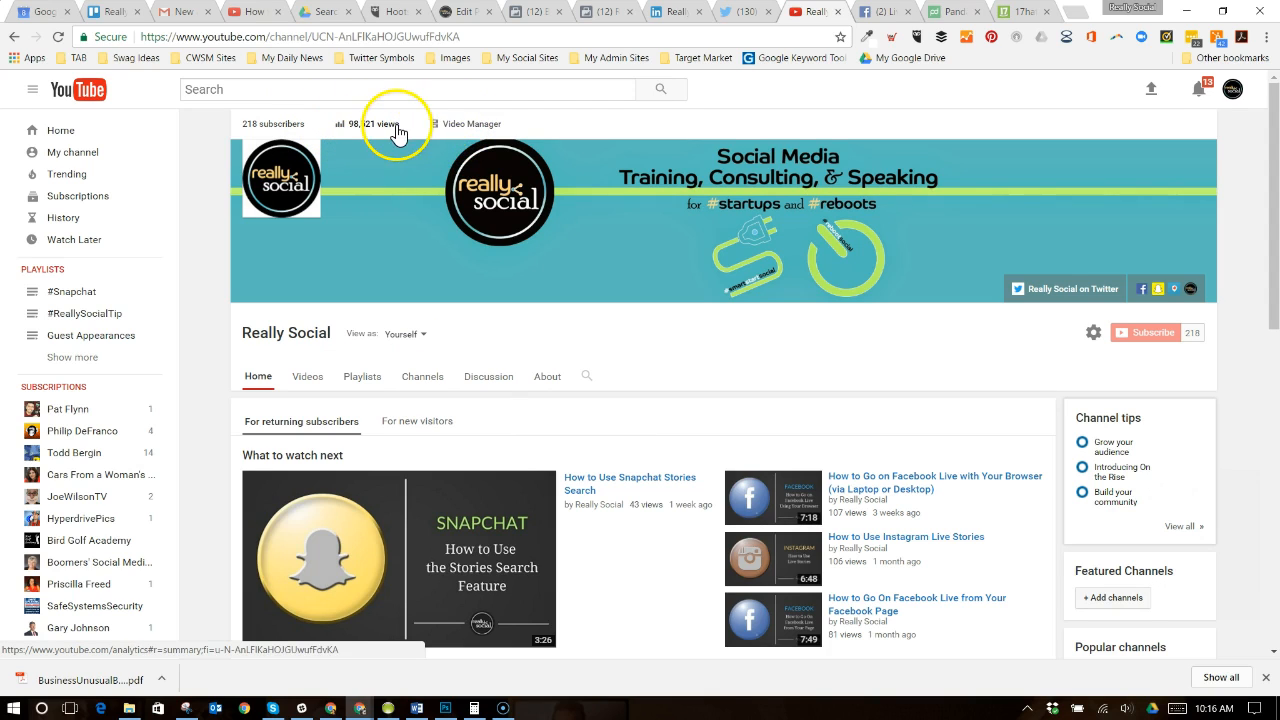
- Open the video How to Use Snapchat Stories Search from the Video Manager and view its basic info settings
click(466, 128)
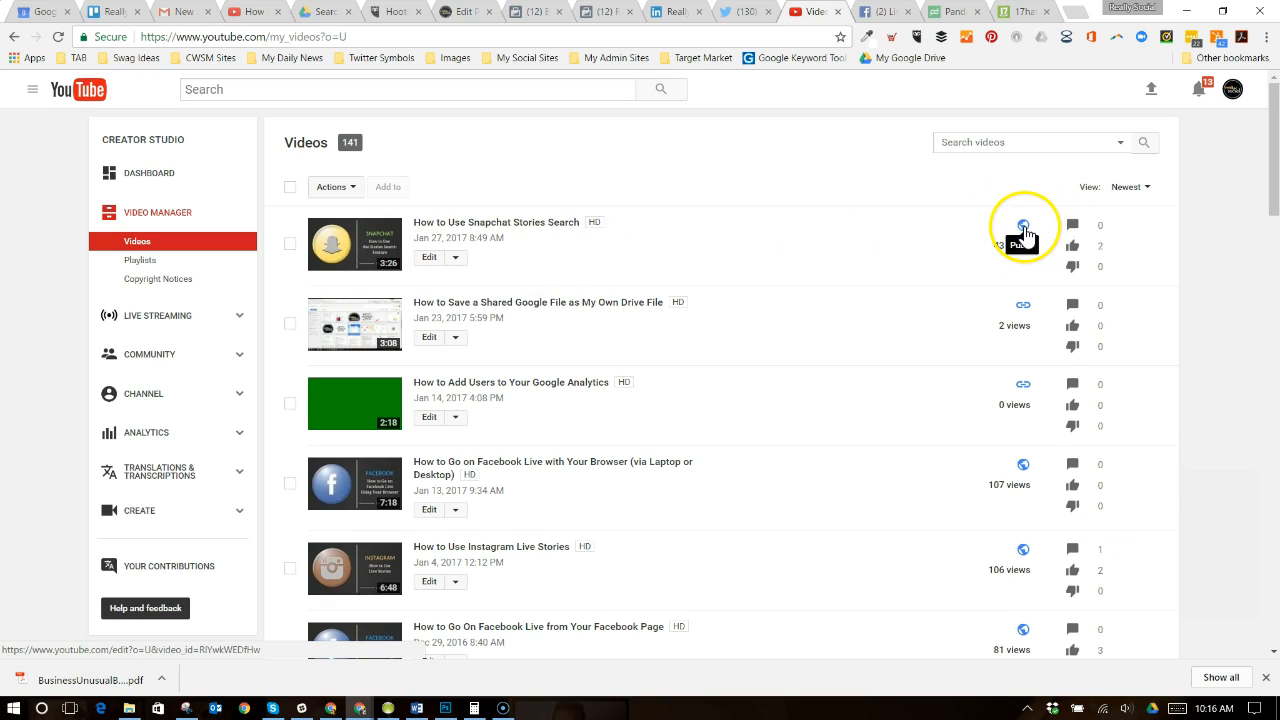
click(1024, 230)
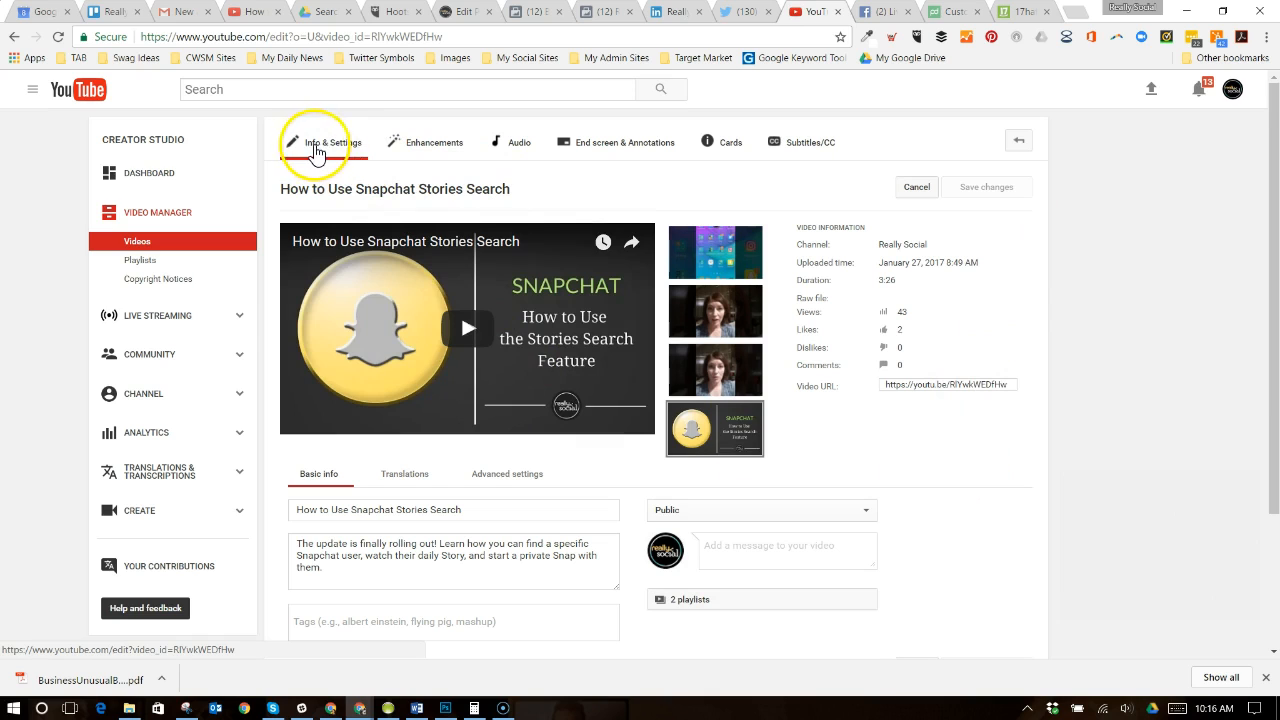
mouse_move(721, 467)
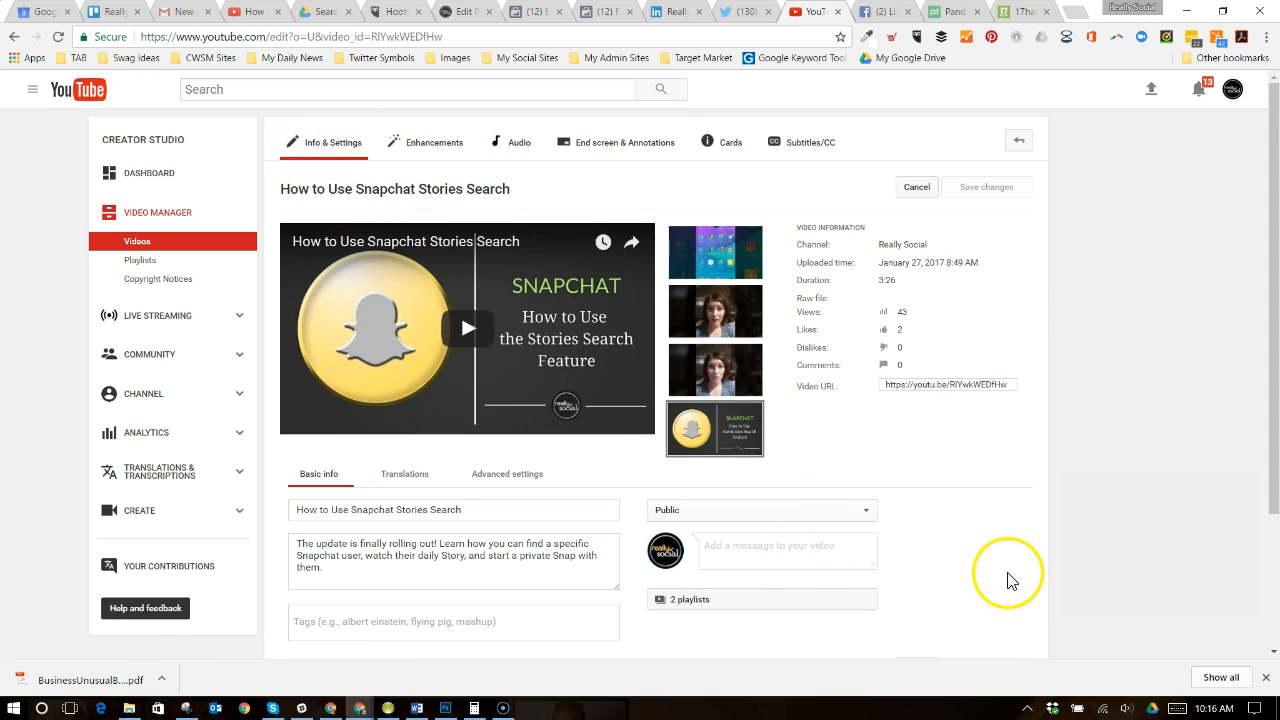
scroll(1006, 577, down, 1)
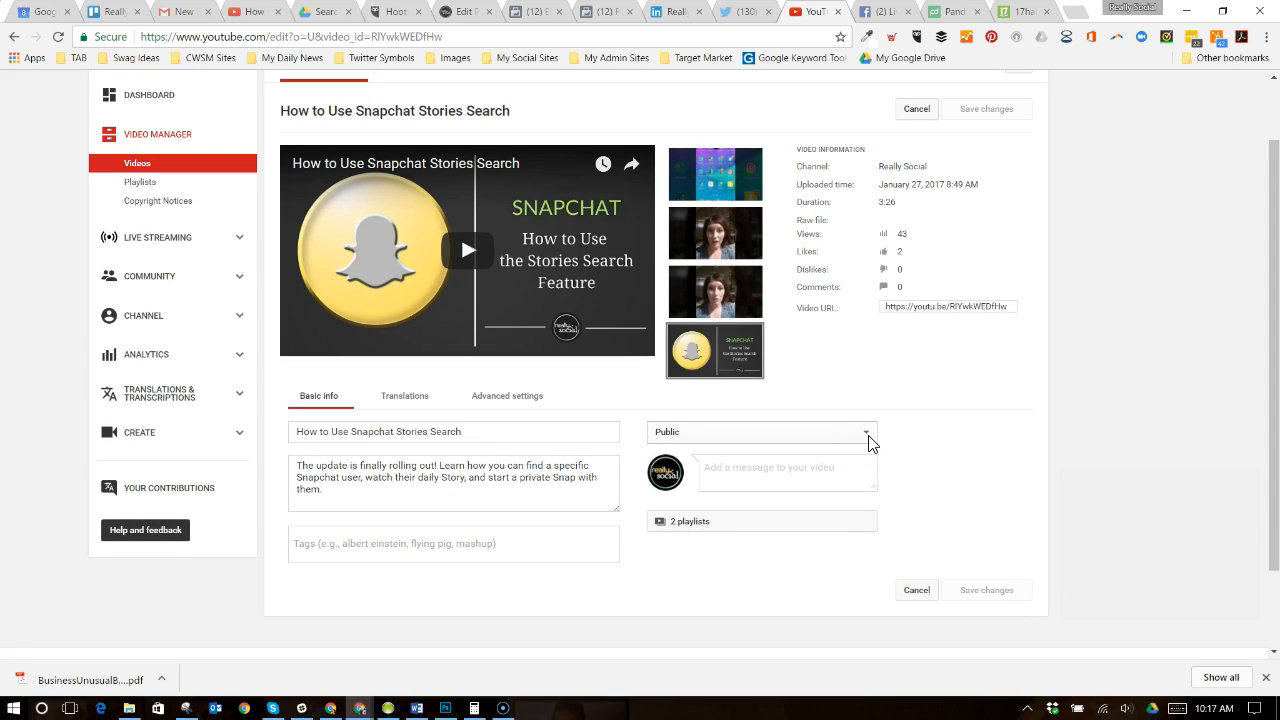
scroll(535, 100, up, 1)
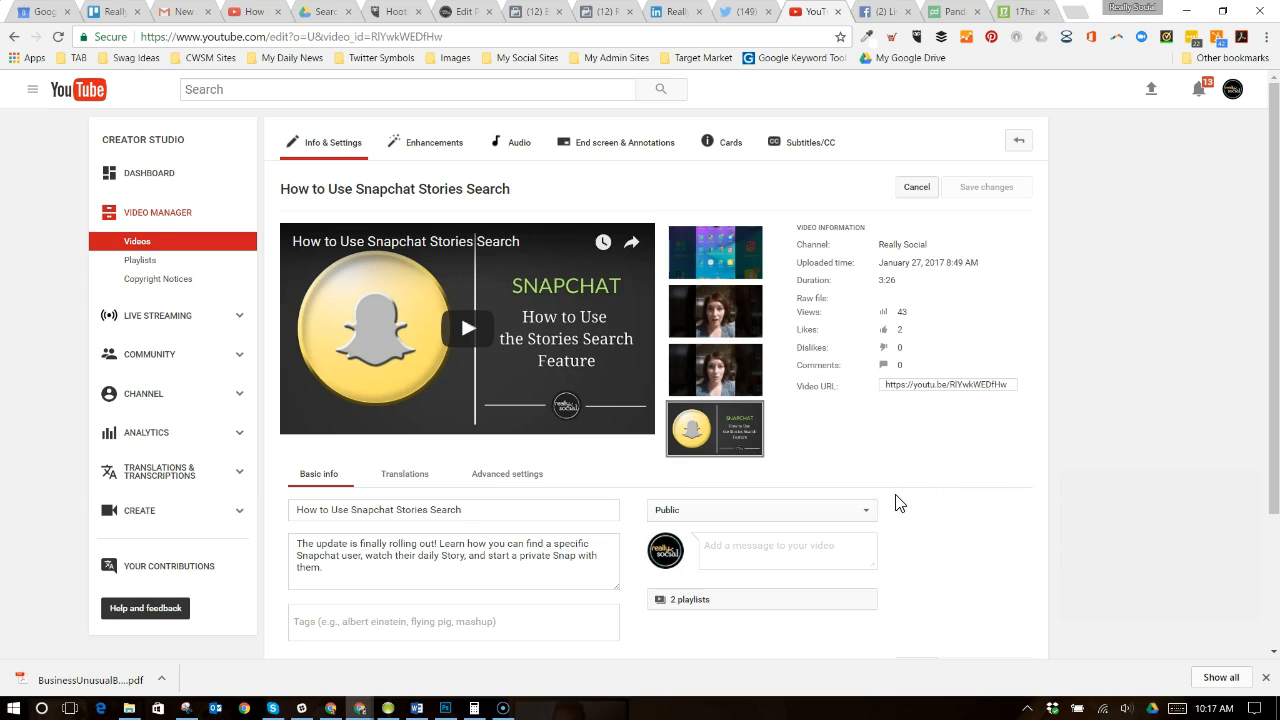
scroll(880, 512, down, 1)
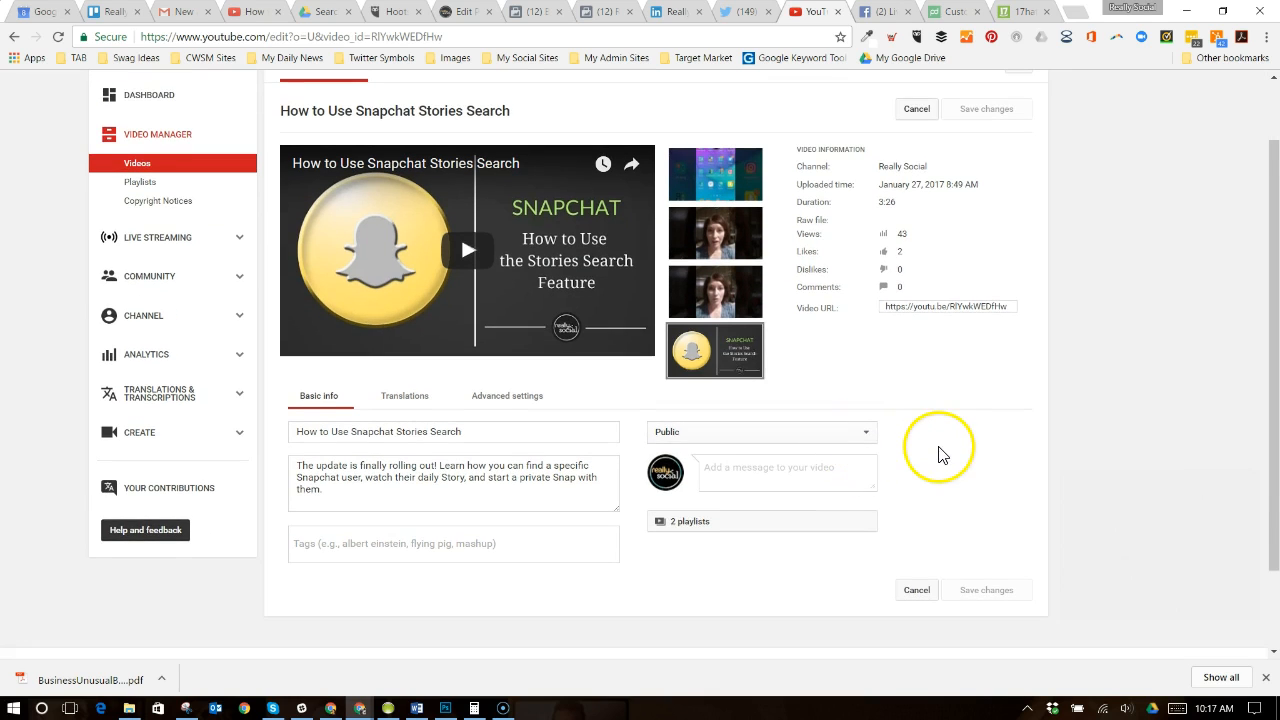
scroll(940, 455, up, 1)
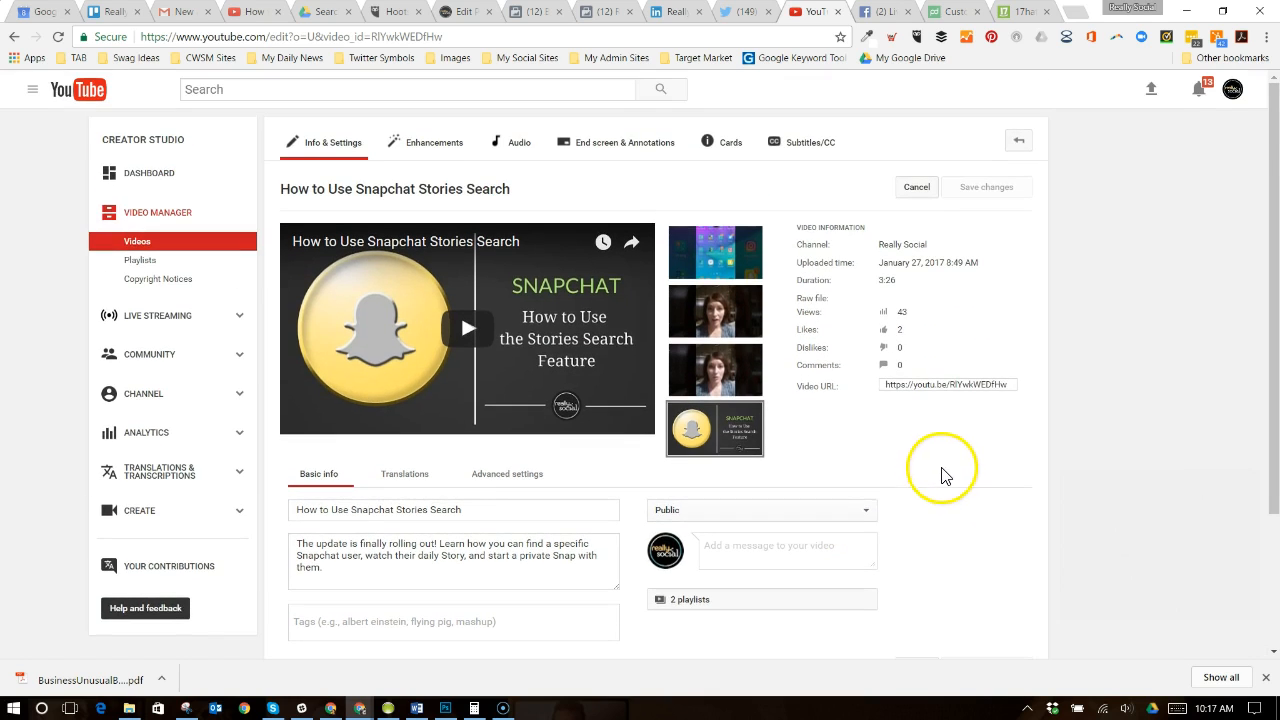
- Examine the video's privacy choices, Public, Unlisted and Private, without saving a change
click(865, 516)
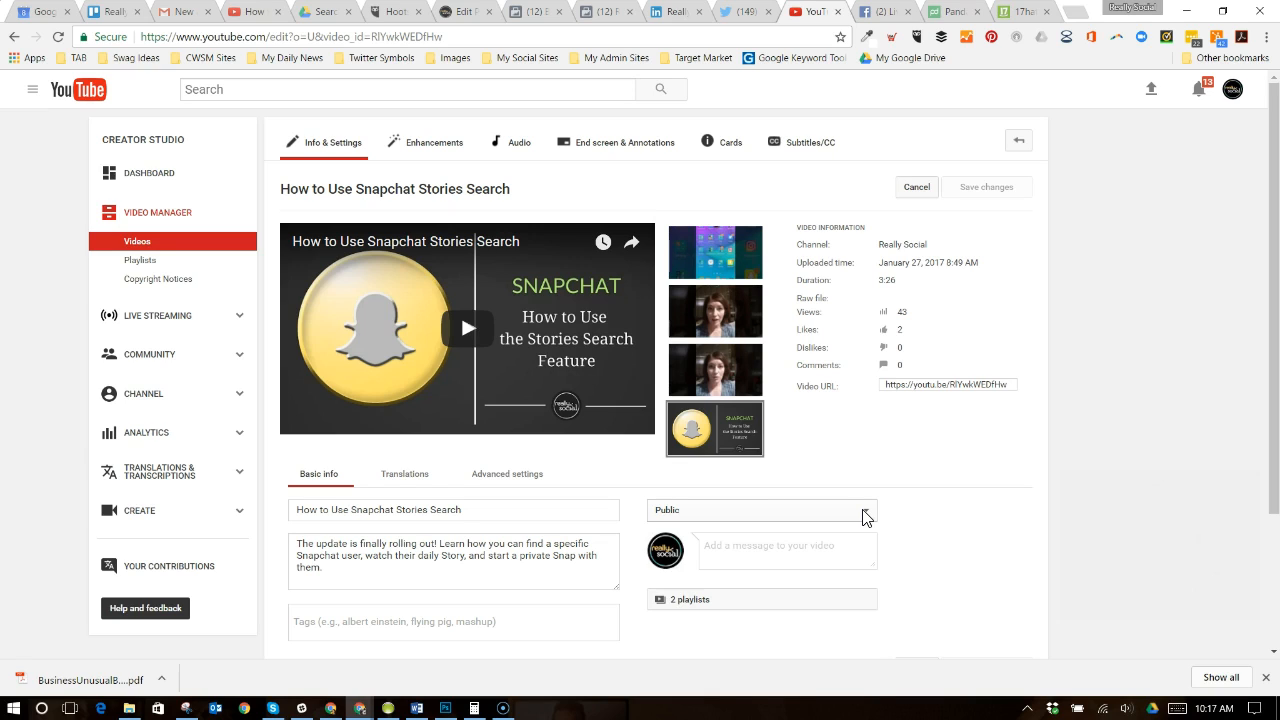
click(865, 516)
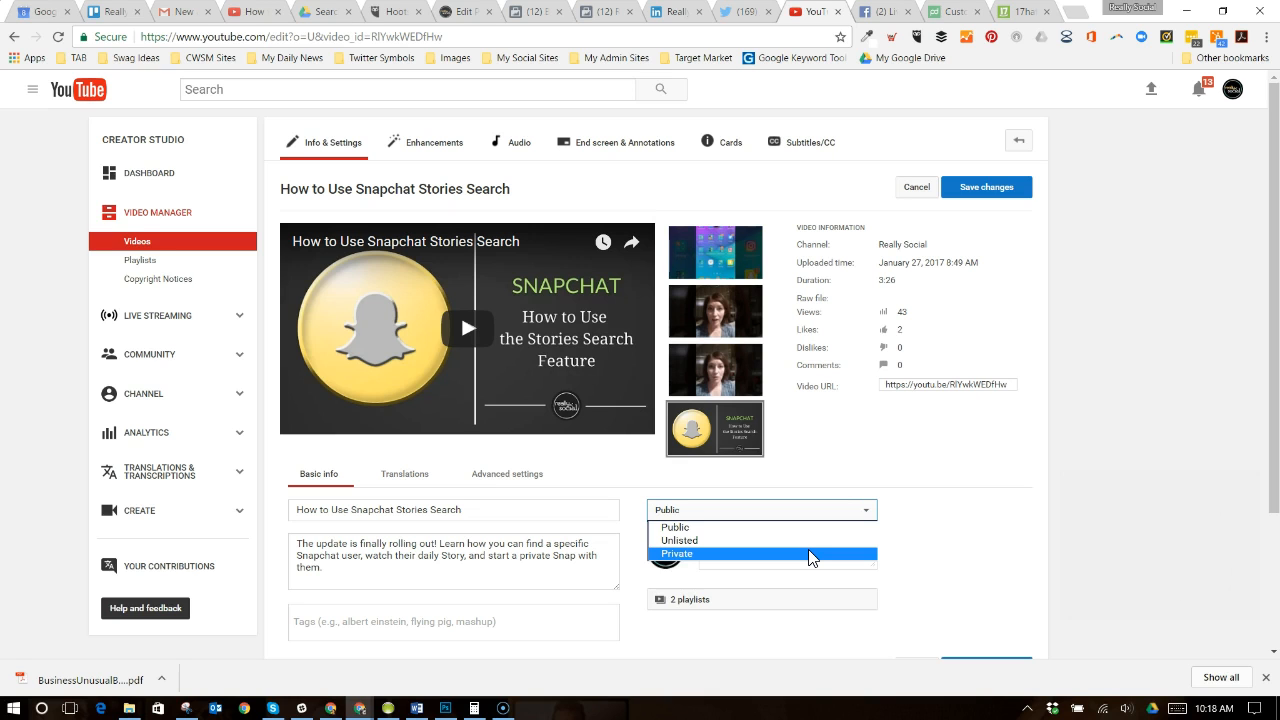
click(808, 549)
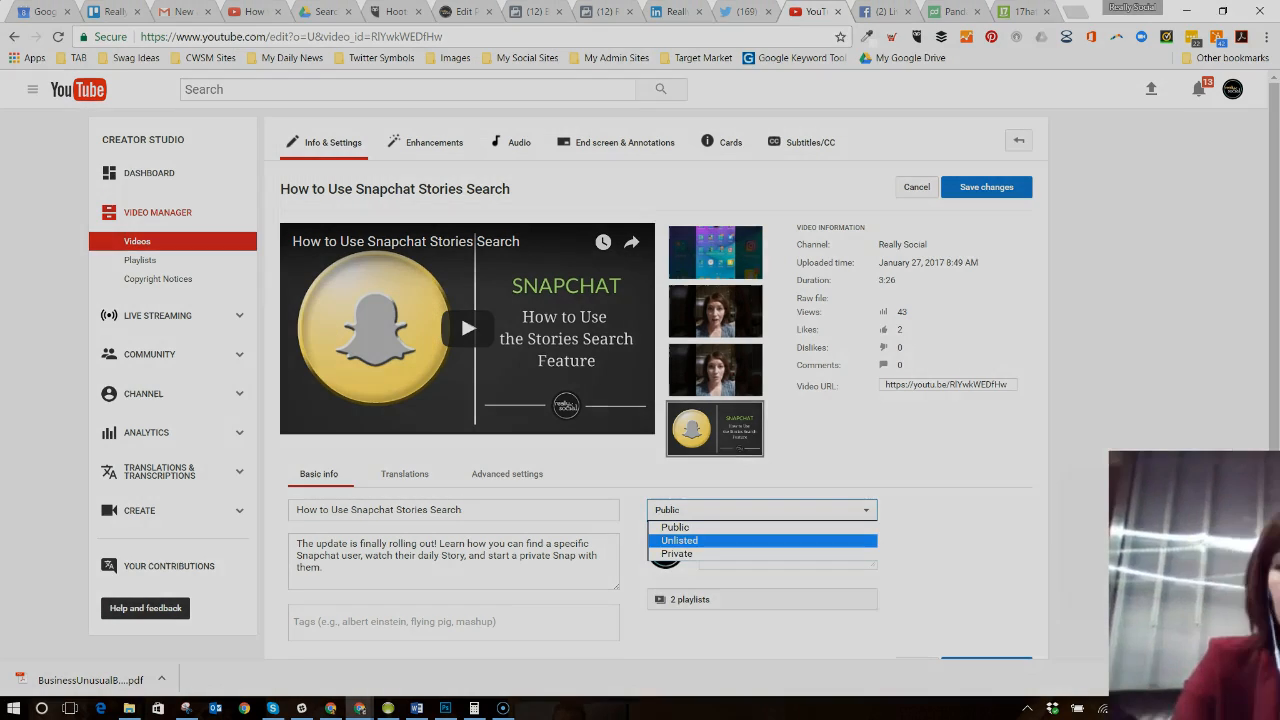